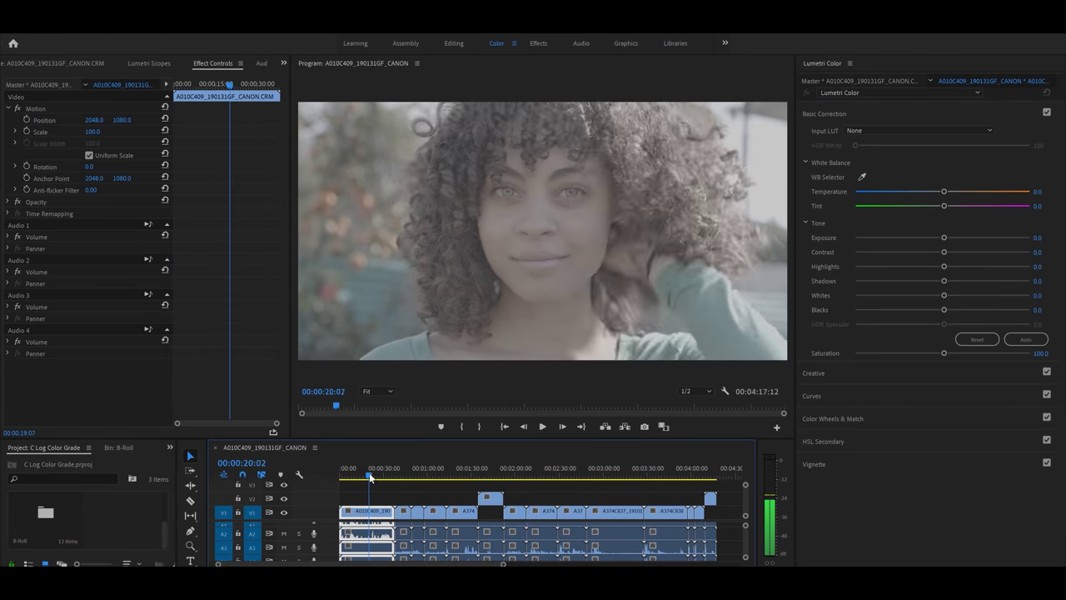
# - Scrub back in the clip and show the master clip's Canon Cinema RAW Light source settings
pyautogui.moveTo(370, 476); pyautogui.dragTo(354, 476)
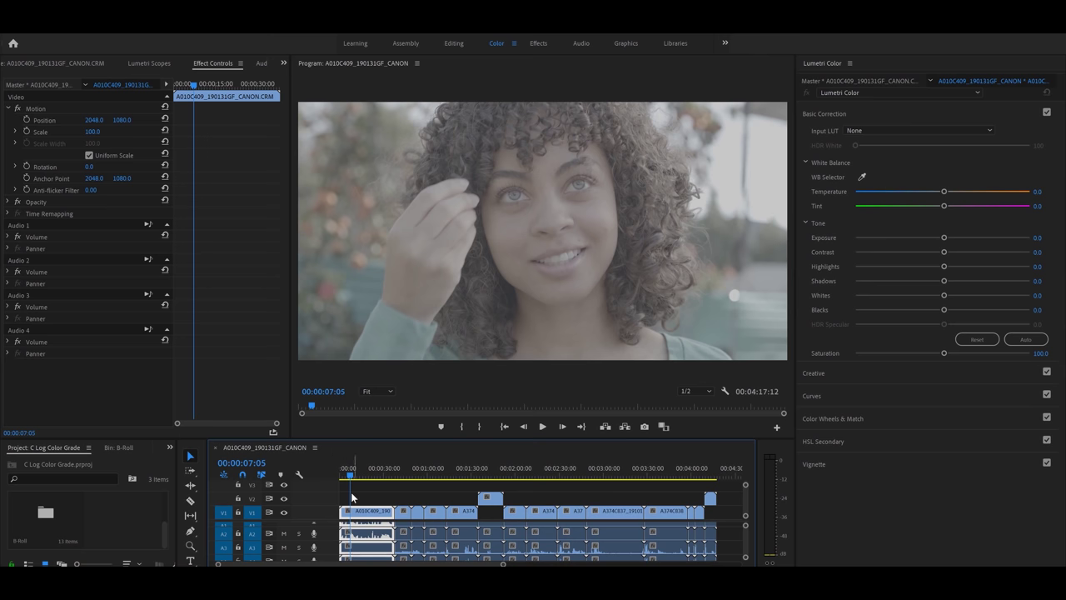
pyautogui.click(38, 86)
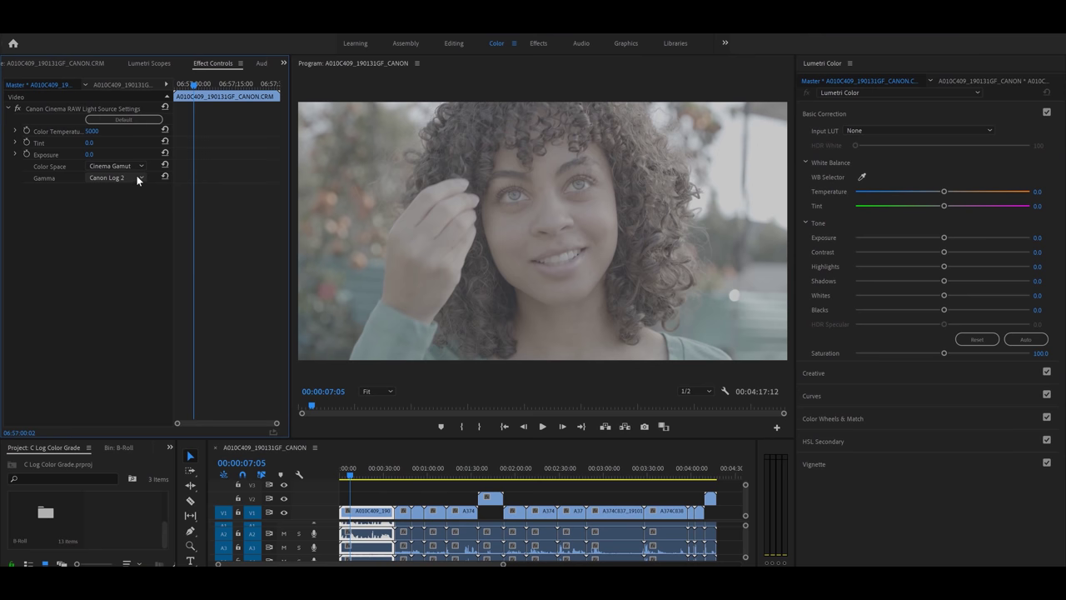
pyautogui.click(139, 179)
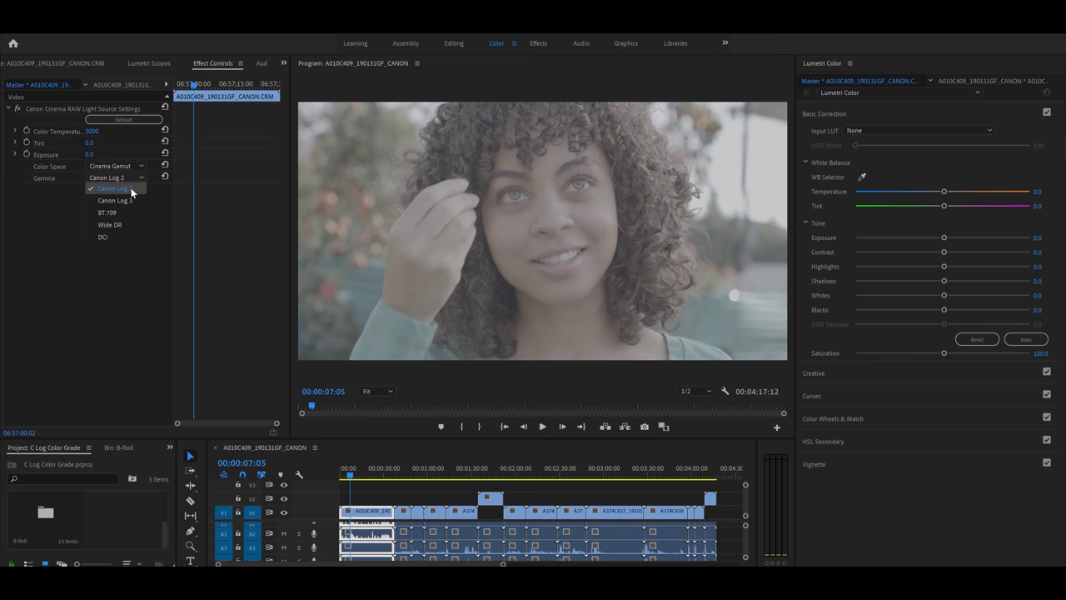
pyautogui.click(131, 187)
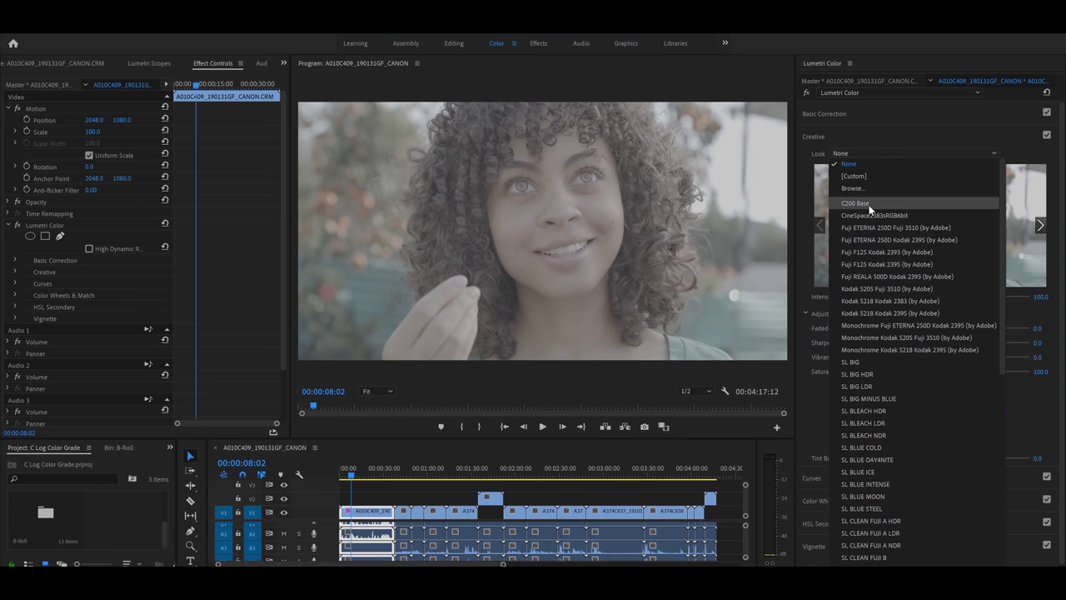
# - Apply the C200 Base creative look to the Canon Log 2 clip in Lumetri Color
pyautogui.click(868, 205)
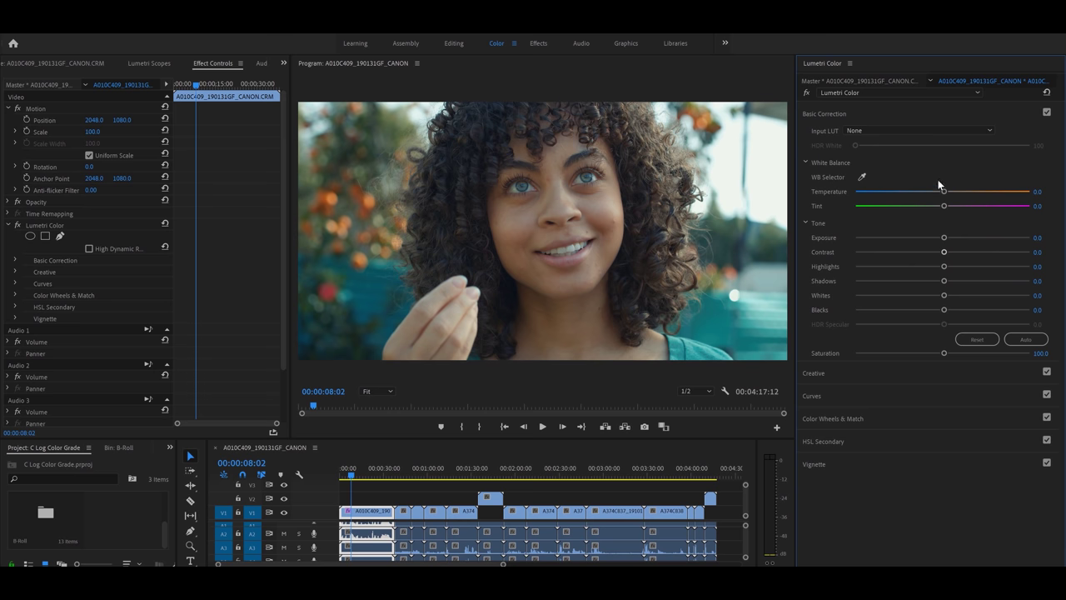
# - Save the project, then set Temperature to 0.3 and pull Highlights down to -4.1
pyautogui.hotkey('ctrl', 's')
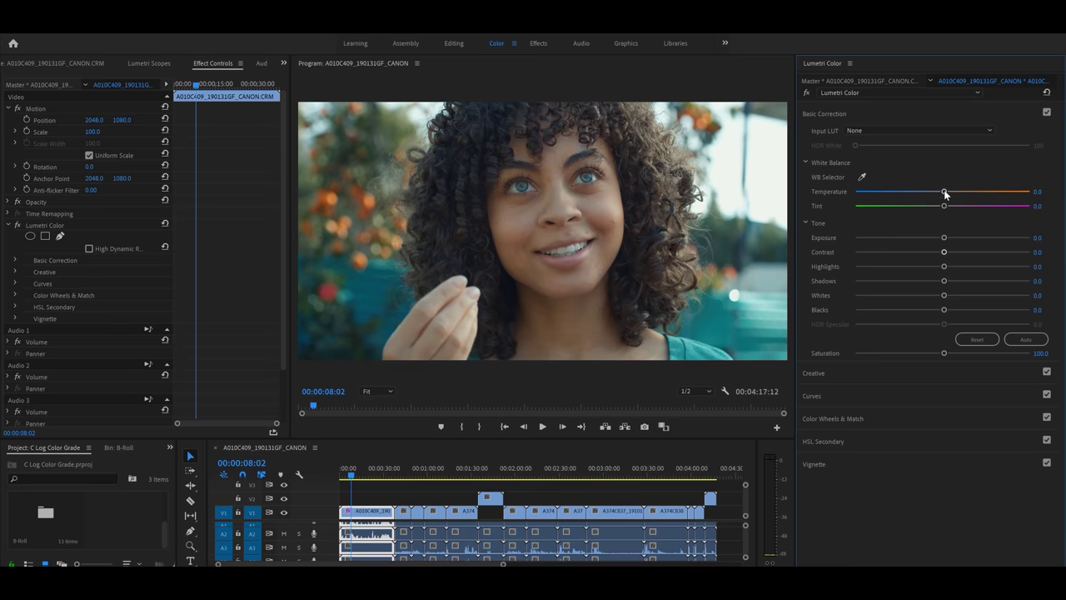
pyautogui.moveTo(944, 193)
pyautogui.mouseDown()
pyautogui.moveTo(907, 196)
pyautogui.moveTo(970, 191)
pyautogui.moveTo(932, 191)
pyautogui.mouseUp()
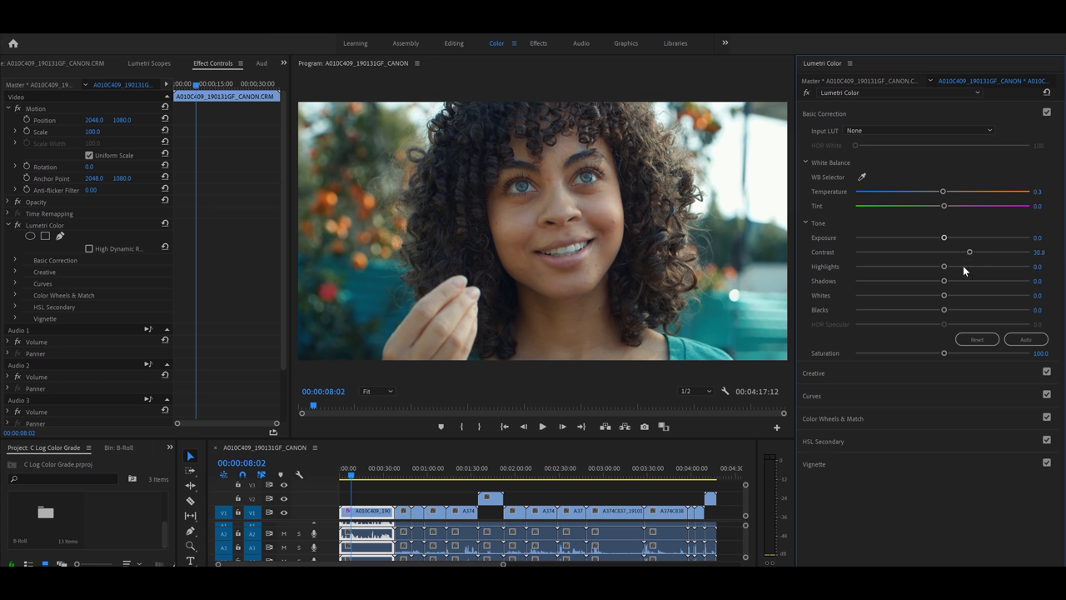
pyautogui.moveTo(944, 266); pyautogui.dragTo(941, 266)
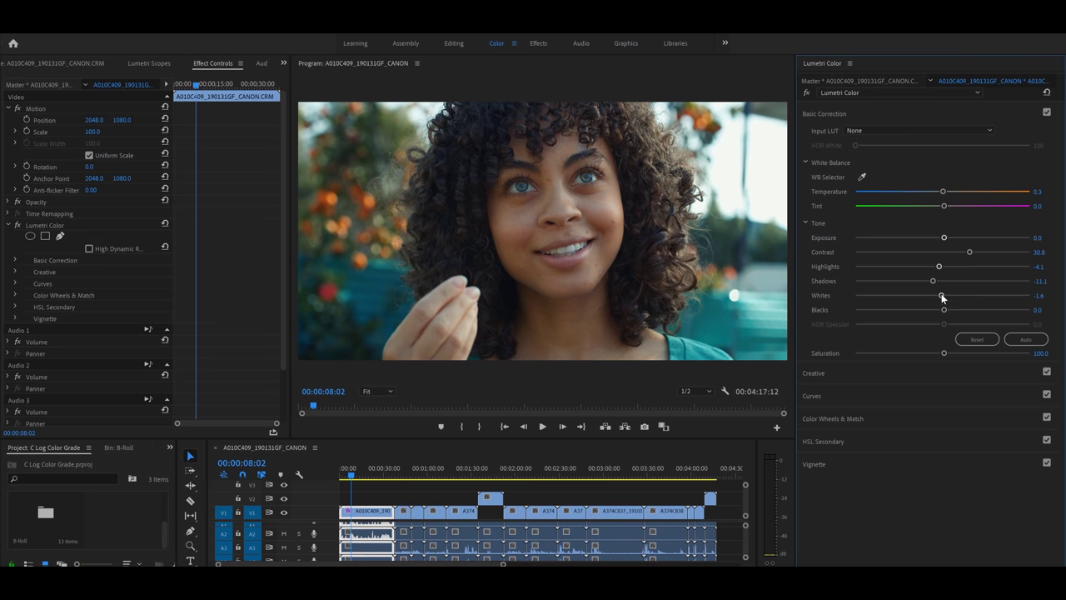
# - Set Whites to 8.6 and Blacks to -15.6, then disable Basic Correction for a before/after view
pyautogui.moveTo(941, 297); pyautogui.dragTo(982, 298)
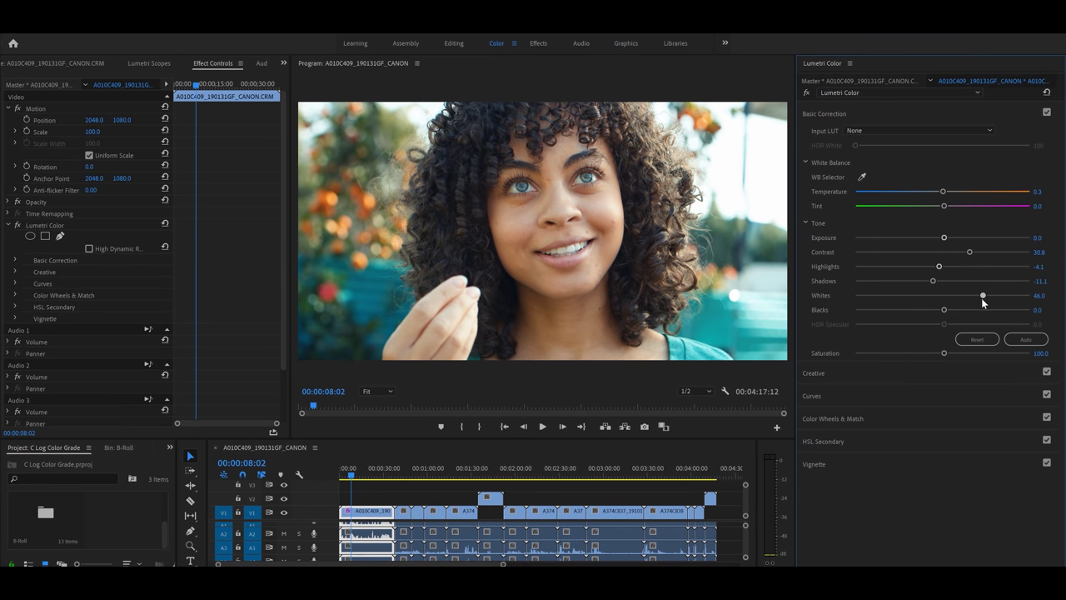
pyautogui.moveTo(980, 297); pyautogui.dragTo(944, 299)
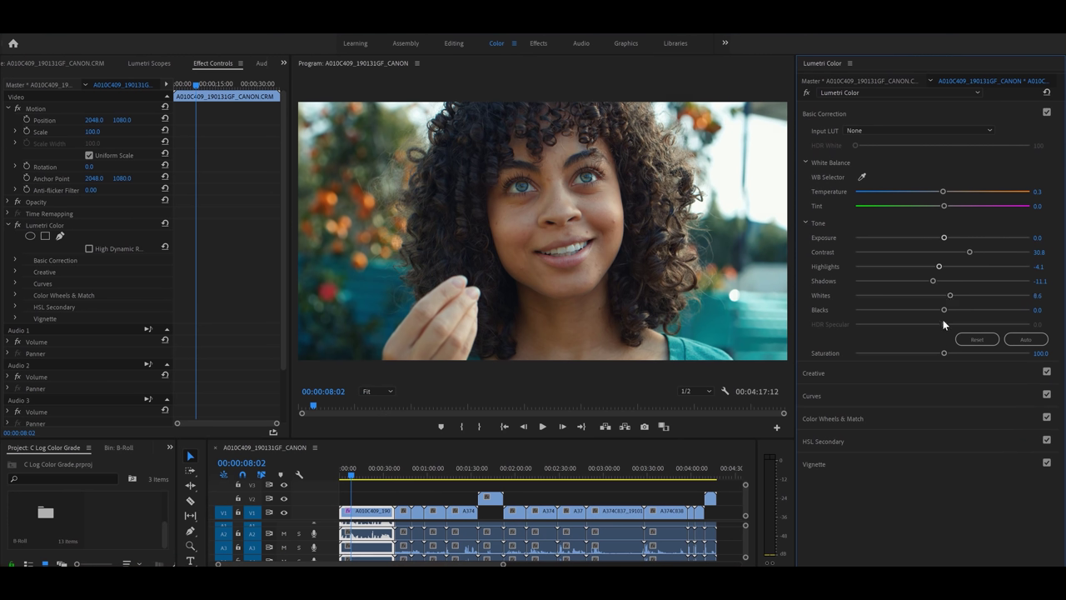
pyautogui.moveTo(946, 311); pyautogui.dragTo(929, 312)
pyautogui.click(1046, 114)
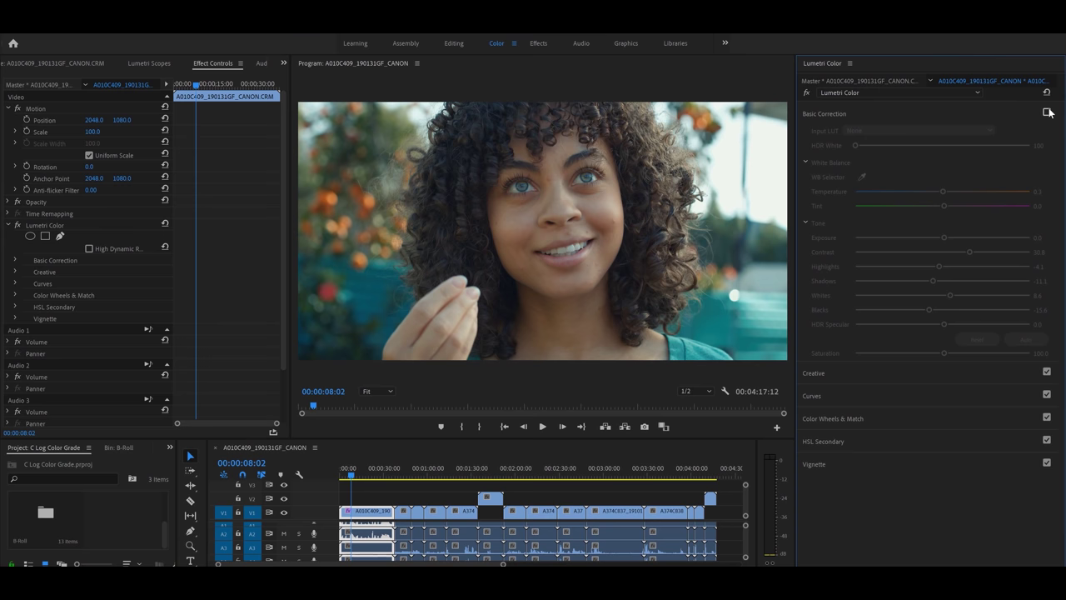
# - Re-enable Basic Correction to restore the Whites 8.6 and Blacks -15.6 tonal grade
pyautogui.click(1047, 111)
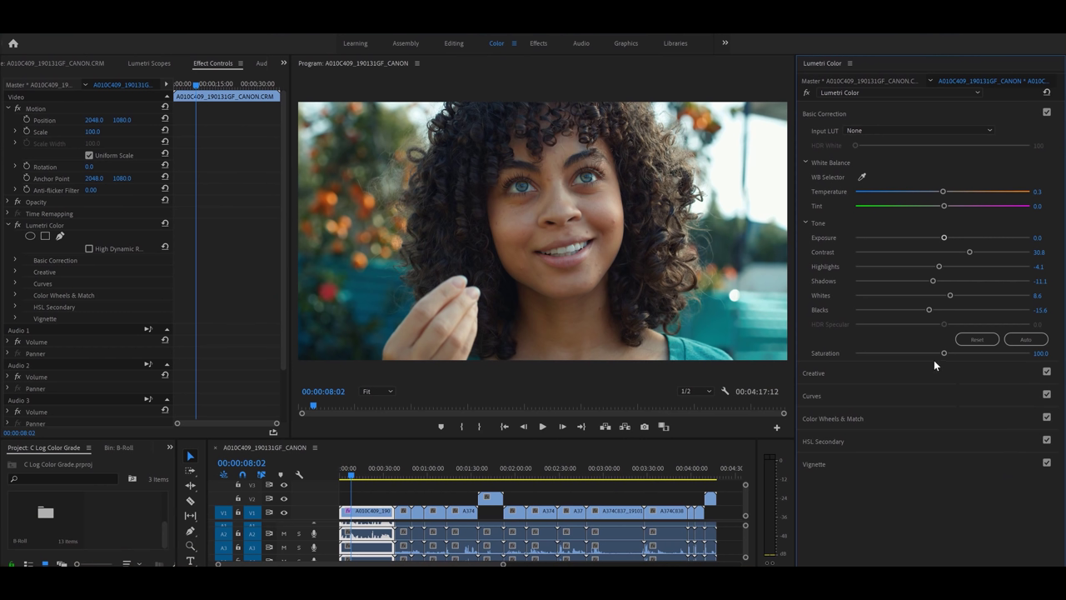
# - Set Saturation to 95.0 and expand the Lumetri Curves section
pyautogui.moveTo(943, 354); pyautogui.dragTo(928, 353)
pyautogui.click(1036, 355)
pyautogui.write('95')
pyautogui.press('Return')
pyautogui.click(840, 388)
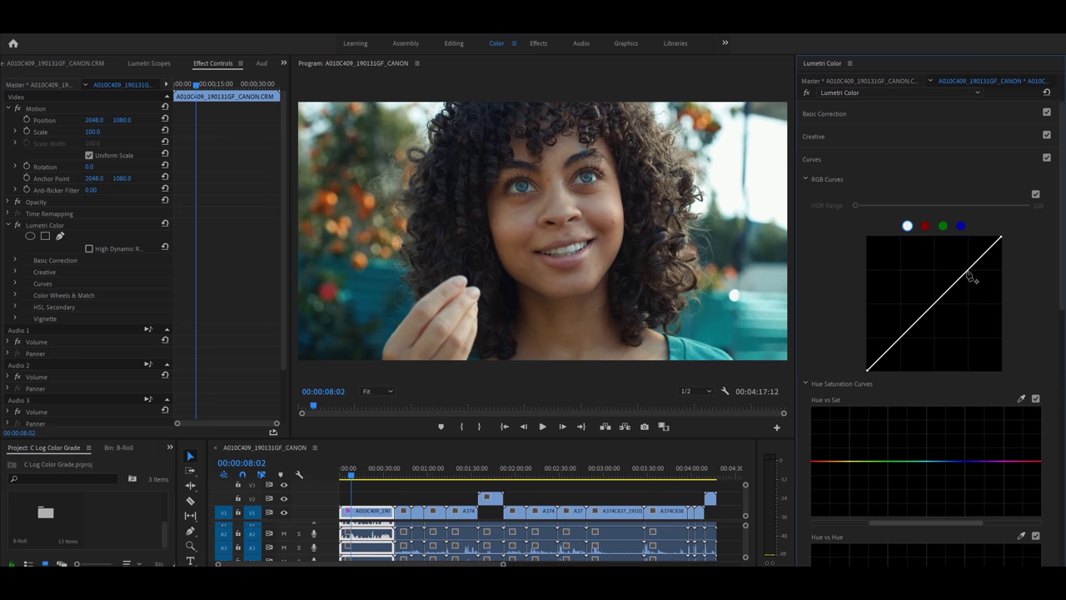
# - Try an S-curve on the RGB curve, then reset it to a straight line
pyautogui.moveTo(966, 274); pyautogui.dragTo(959, 263)
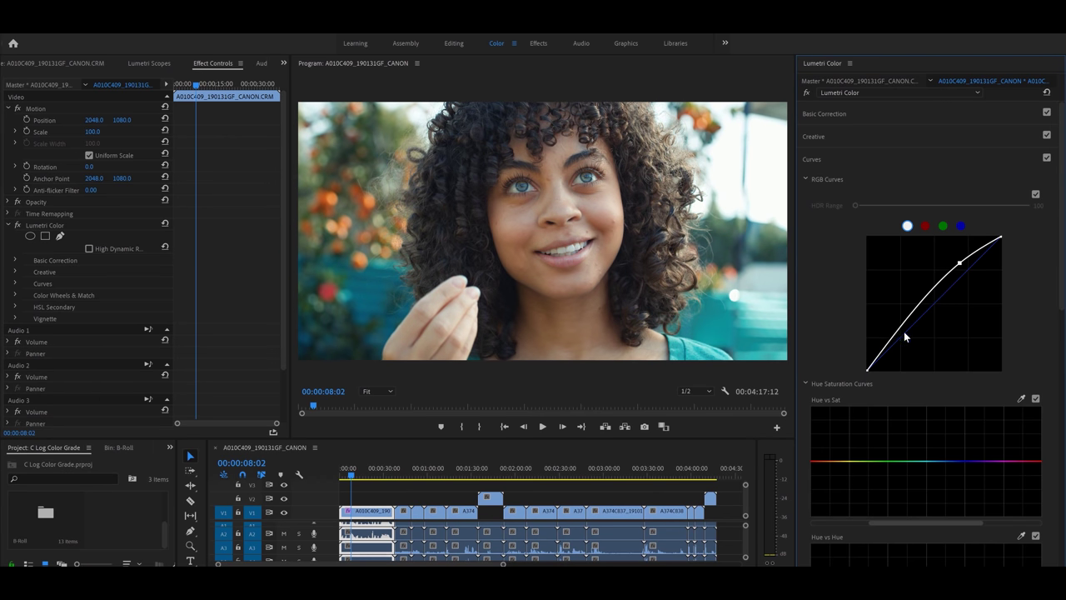
pyautogui.moveTo(899, 337); pyautogui.dragTo(905, 341)
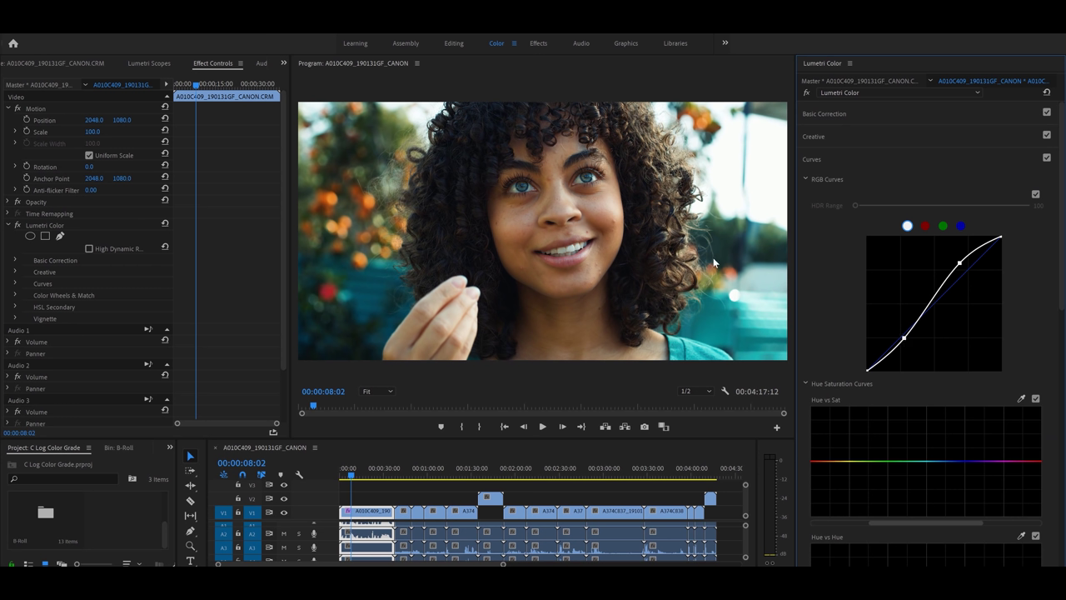
pyautogui.doubleClick(960, 303)
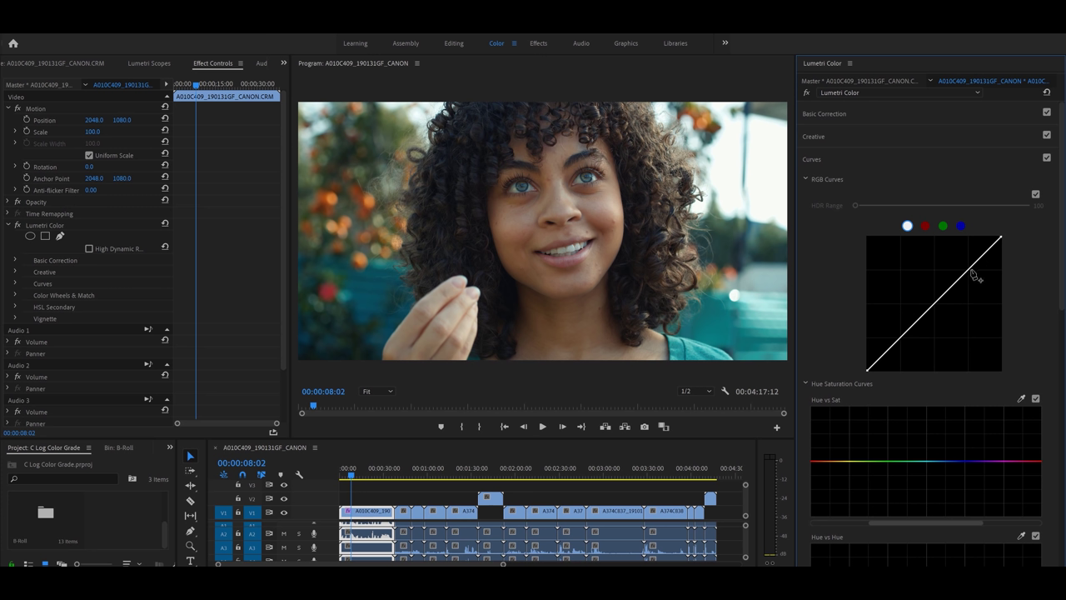
# - Add upper, middle and lower control points along the RGB curve diagonal
pyautogui.click(970, 269)
pyautogui.click(936, 301)
pyautogui.click(898, 341)
pyautogui.click(935, 300)
pyautogui.click(882, 356)
pyautogui.click(899, 339)
# - Nudge the upper and middle RGB curve points into a gentle S-curve
pyautogui.moveTo(967, 269); pyautogui.dragTo(969, 275)
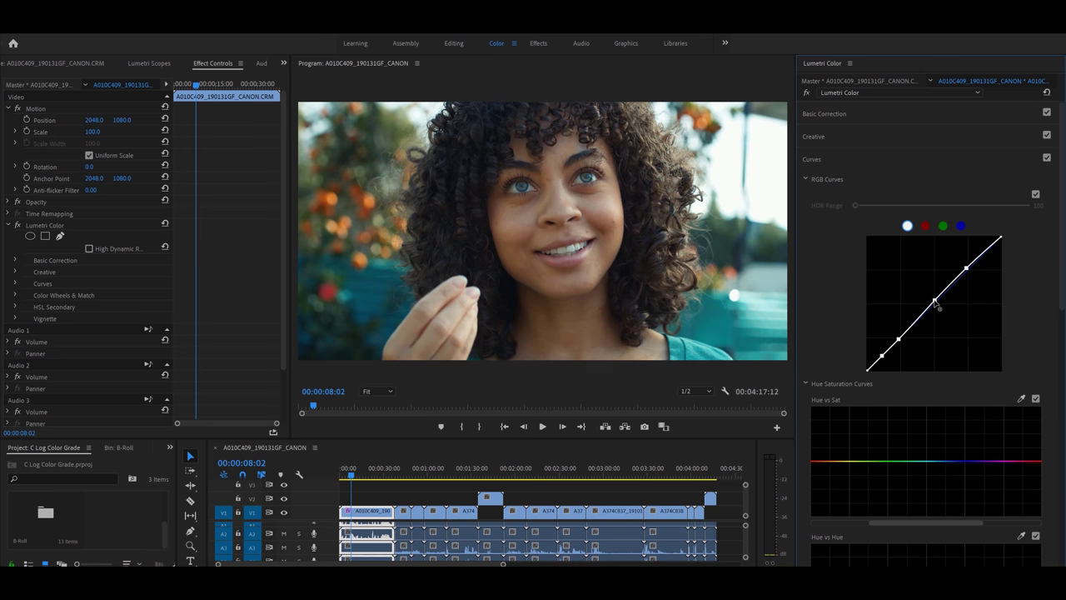
pyautogui.moveTo(935, 302); pyautogui.dragTo(937, 312)
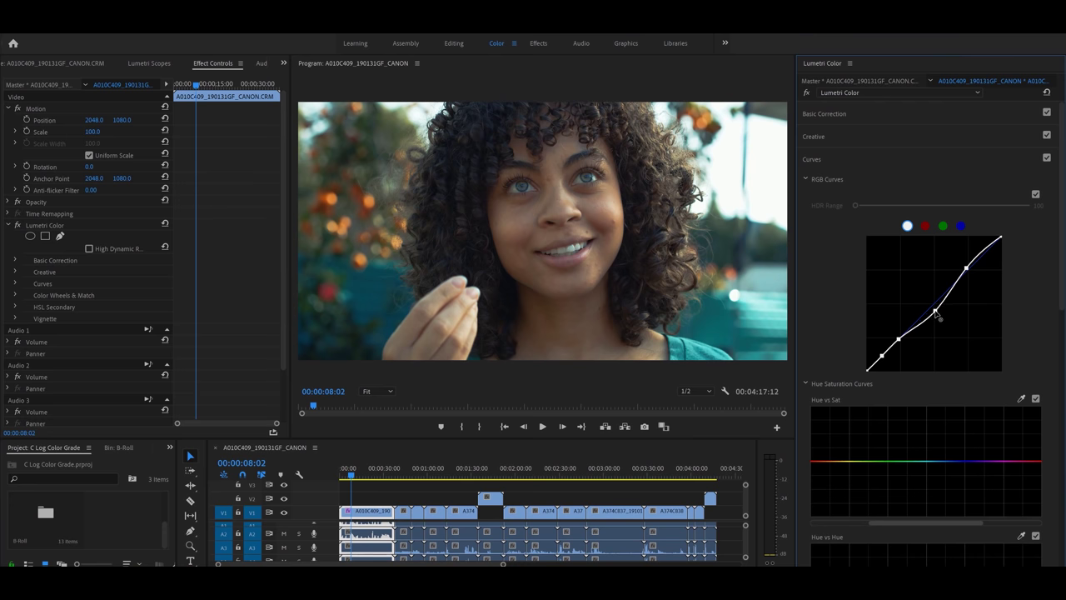
pyautogui.moveTo(935, 312); pyautogui.dragTo(932, 302)
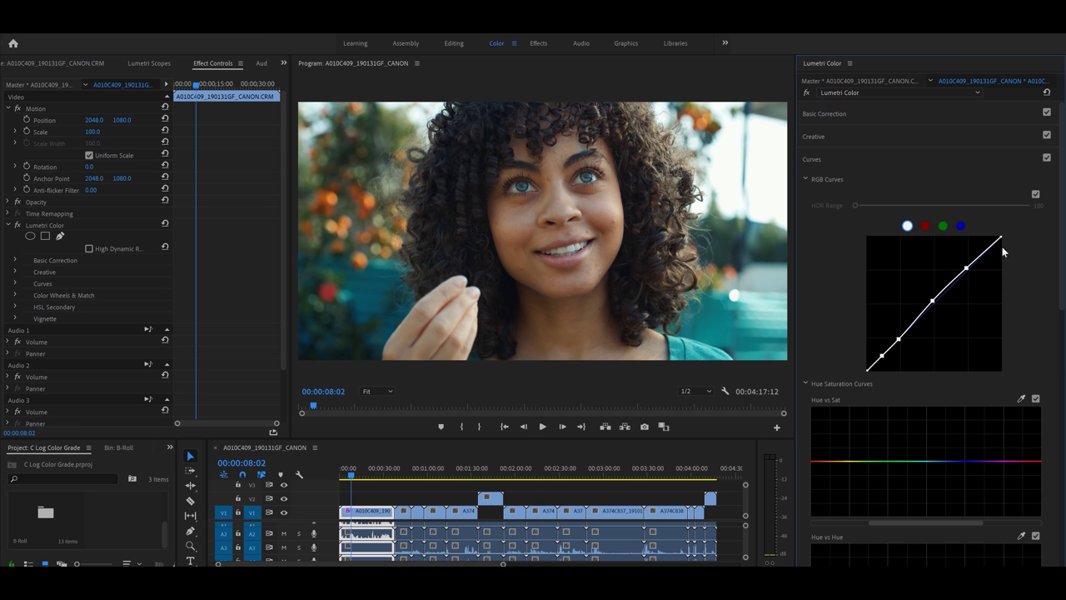
# - Toggle Curves off and on to compare, then raise the middle RGB point slightly
pyautogui.click(1046, 158)
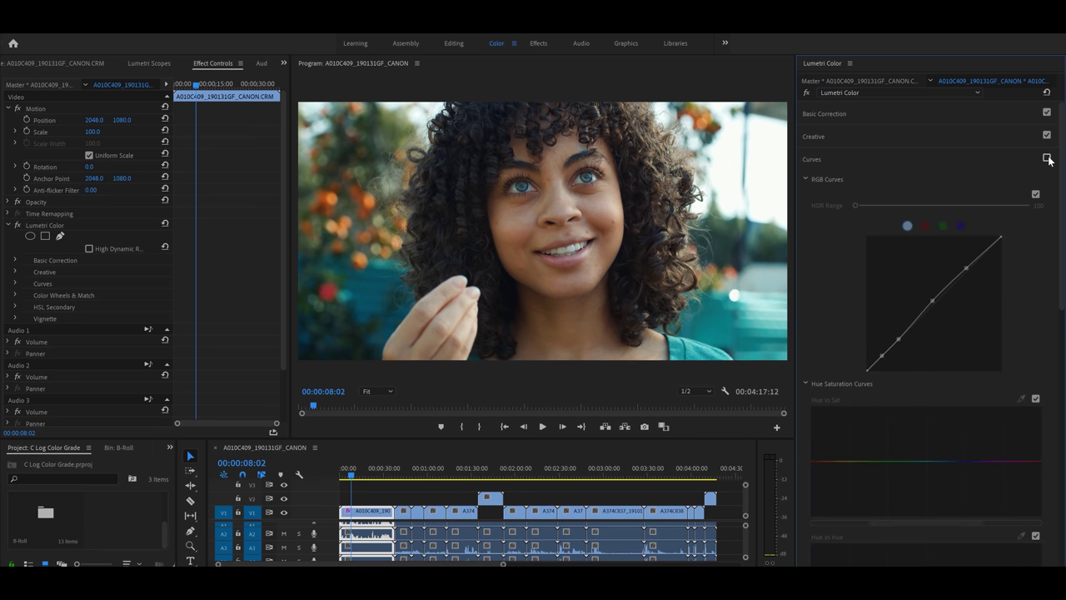
pyautogui.click(1047, 159)
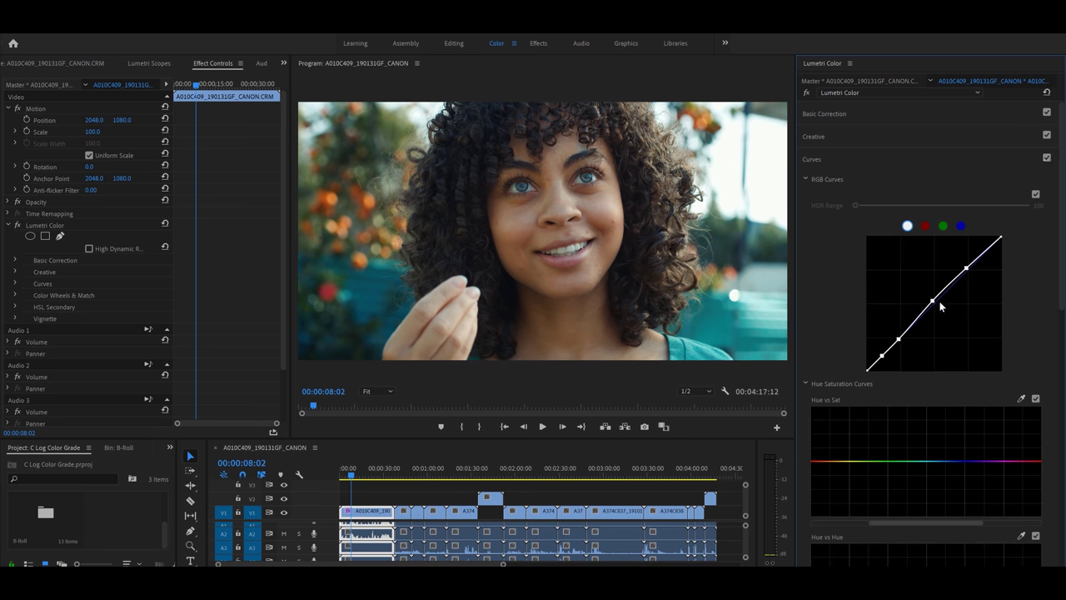
pyautogui.moveTo(932, 300); pyautogui.dragTo(932, 299)
# - Fine-tune the lower curve point and raise Faded Film to 18.4
pyautogui.click(901, 344)
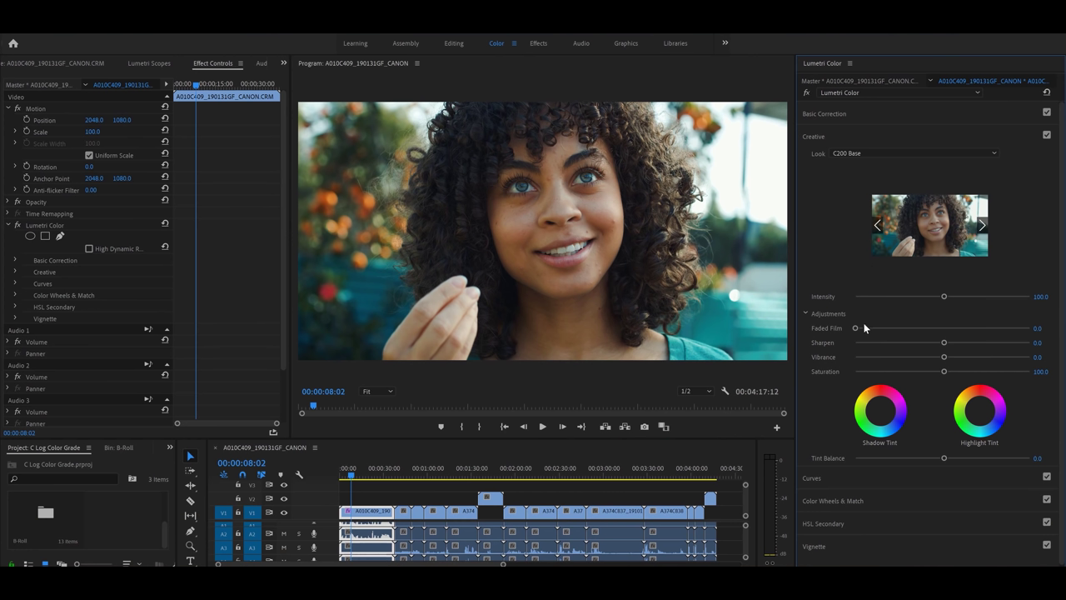
pyautogui.moveTo(855, 329); pyautogui.dragTo(888, 328)
# - In Curves, raise the RGB curve's bottom-left black point slightly to soften the deepest shadows
pyautogui.click(828, 474)
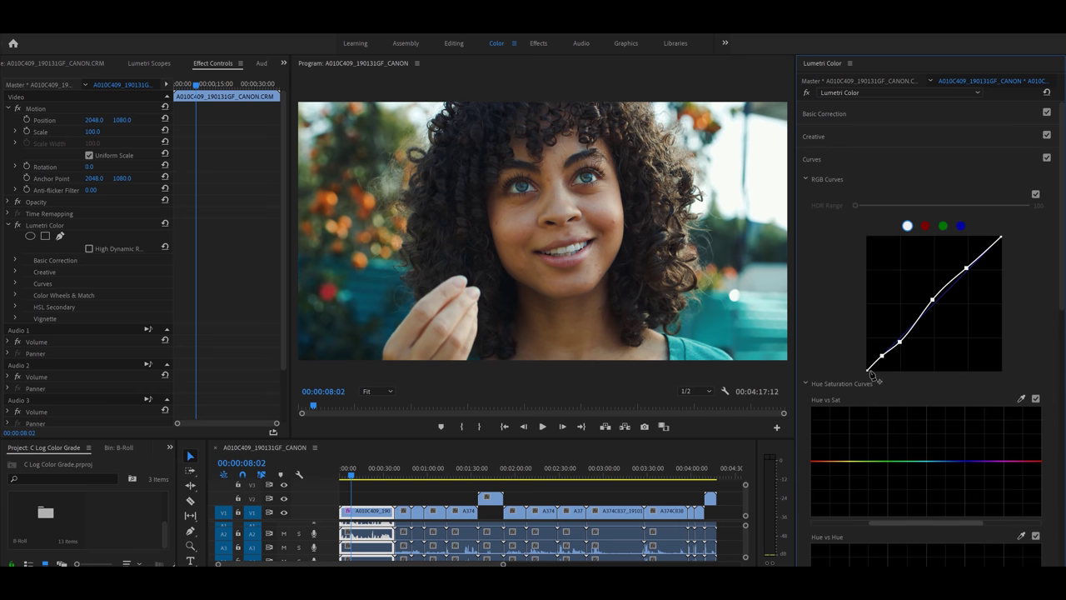
pyautogui.moveTo(868, 372); pyautogui.dragTo(865, 364)
# - Compare the grade with Curves off and on, then disable the whole Lumetri Color effect
pyautogui.click(1047, 158)
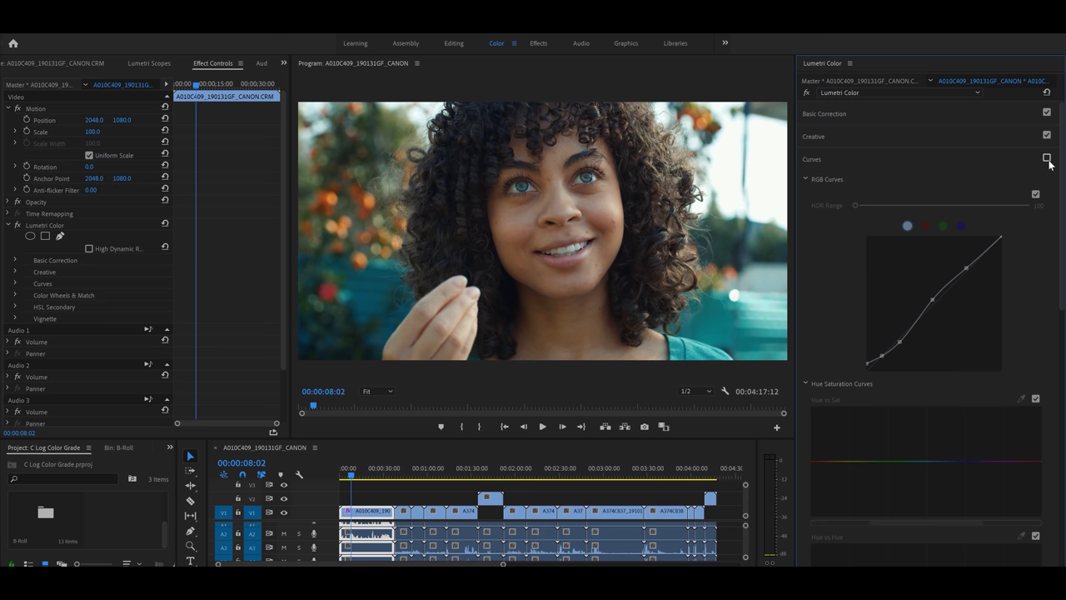
pyautogui.click(1047, 158)
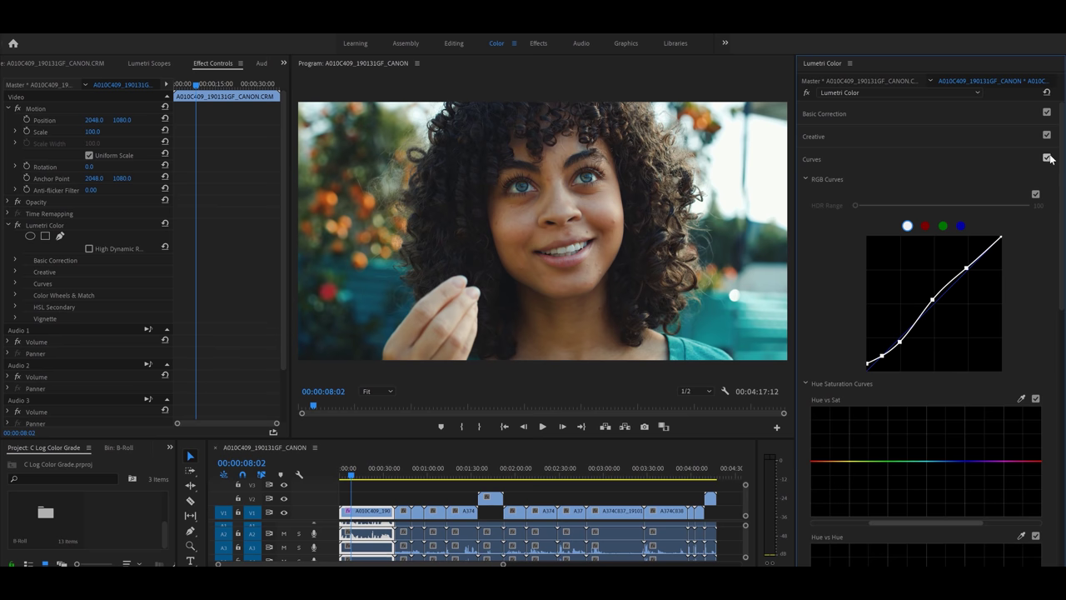
pyautogui.click(836, 113)
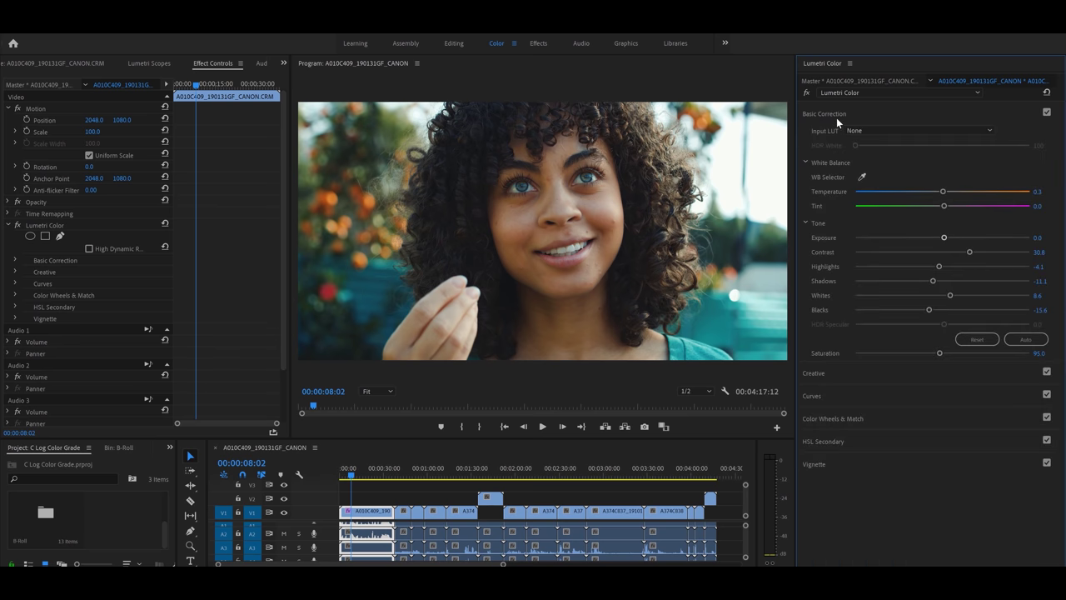
pyautogui.click(18, 225)
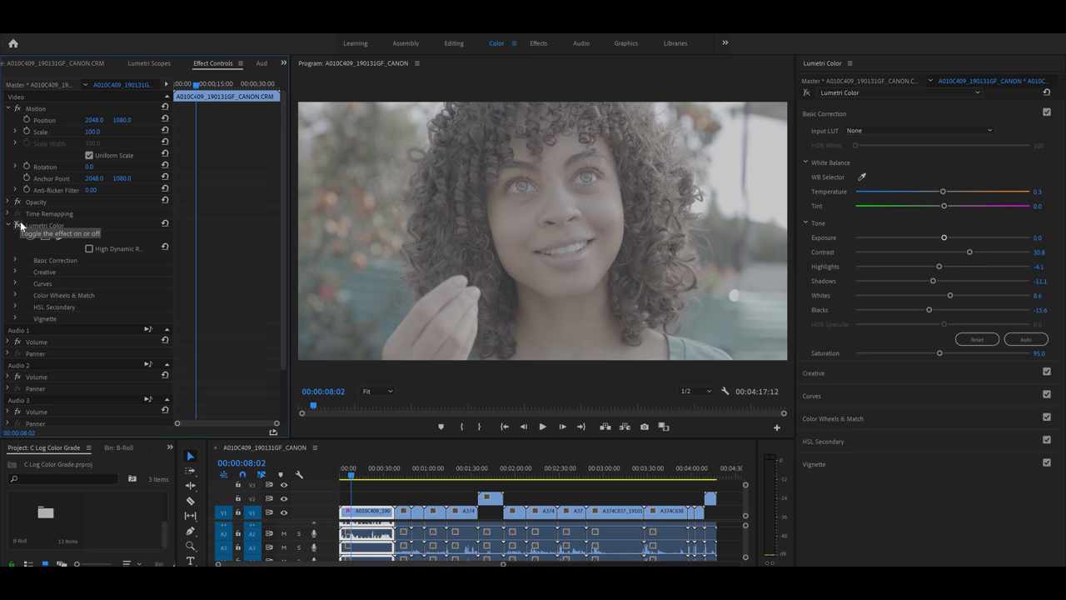
# - Re-enable the Lumetri Color effect and raise the Creative Sharpen amount to 20
pyautogui.click(18, 224)
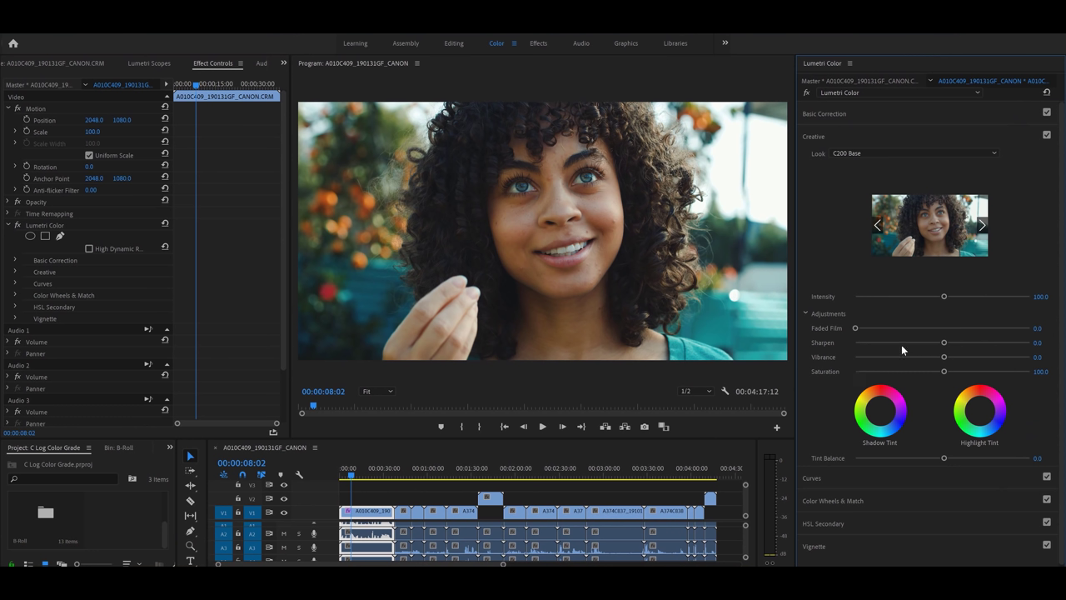
pyautogui.click(1038, 342)
pyautogui.write('20')
pyautogui.press('Return')
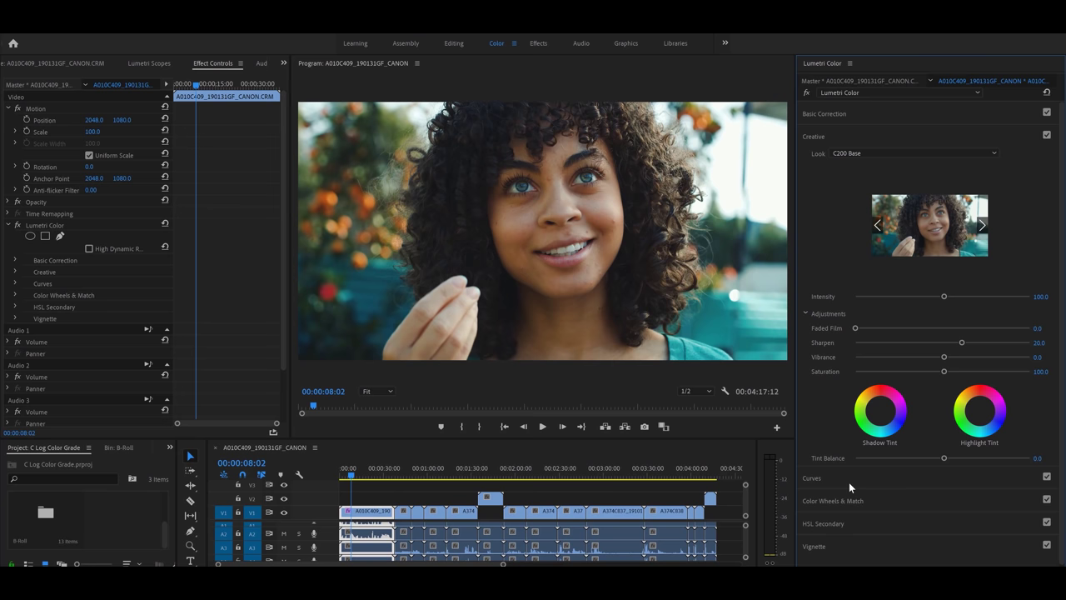
# - Sample the reds for Hue vs Sat, pull their saturation down, then move to the lens clip
pyautogui.scroll(5, 849, 482)
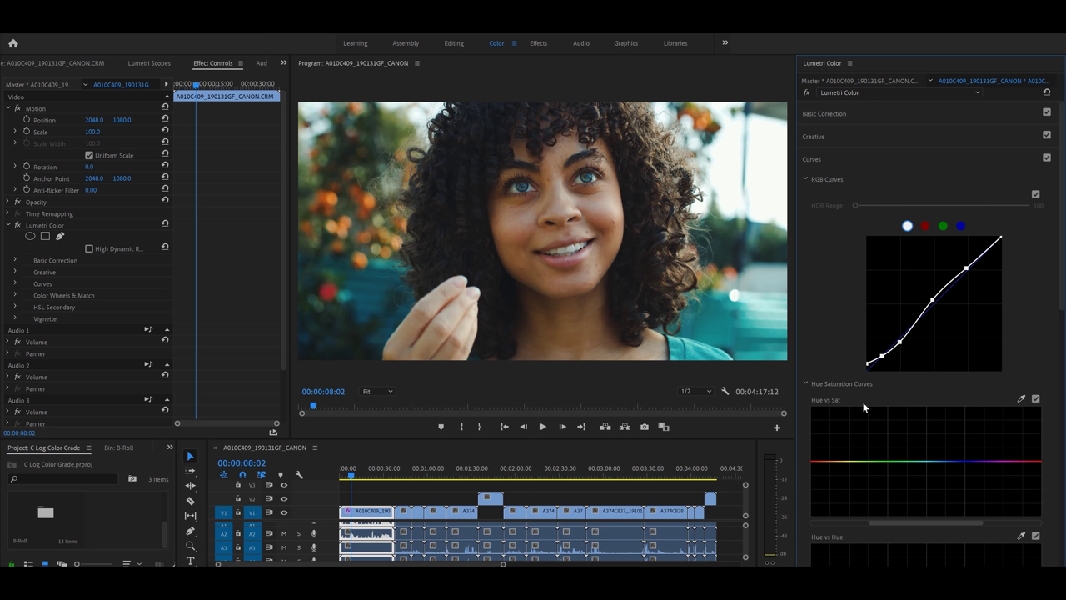
pyautogui.click(1021, 398)
pyautogui.moveTo(814, 464); pyautogui.dragTo(814, 471)
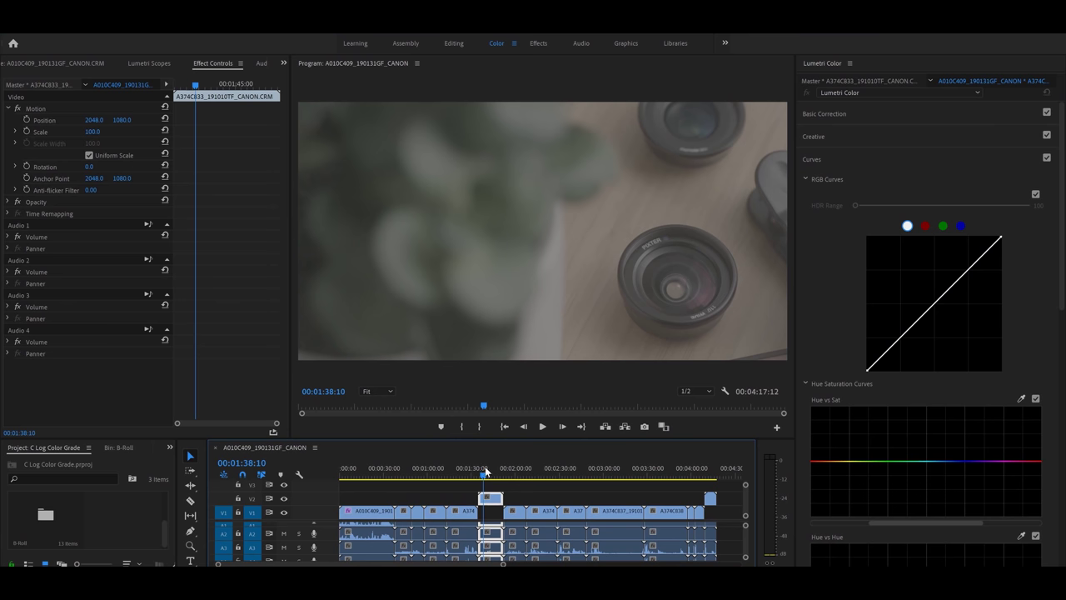
pyautogui.moveTo(486, 470); pyautogui.dragTo(496, 475)
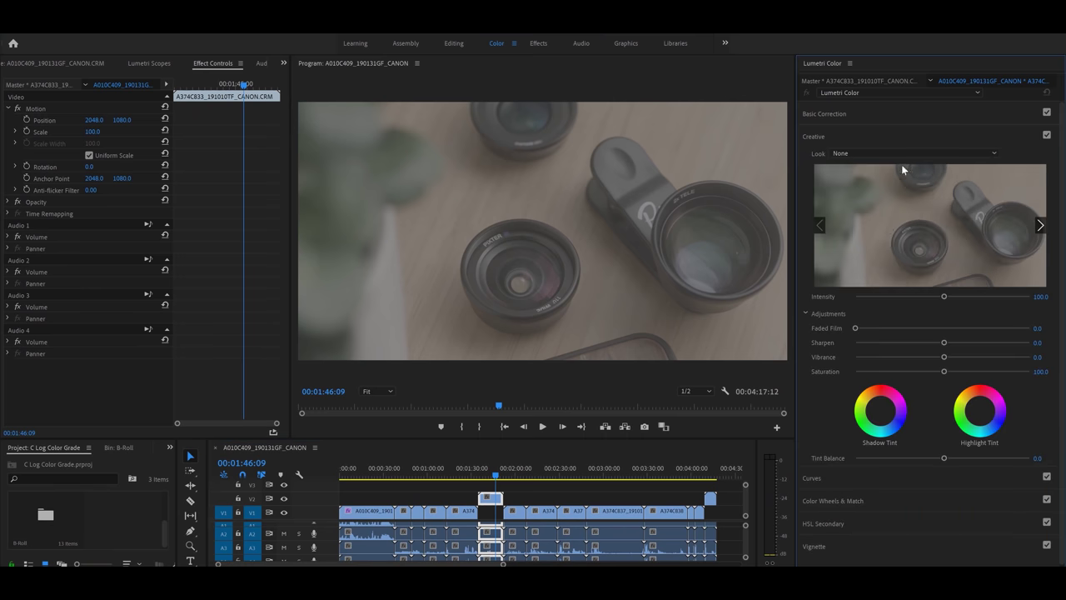
# - Choose C200 Base from the Creative Look list for the phone-lens clip
pyautogui.click(886, 154)
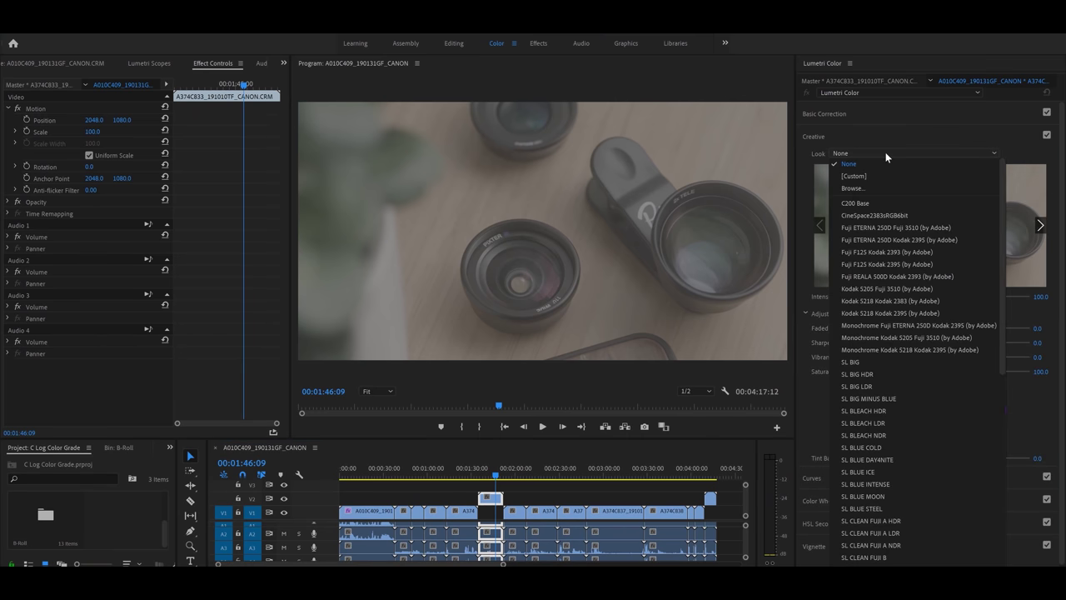
pyautogui.click(881, 202)
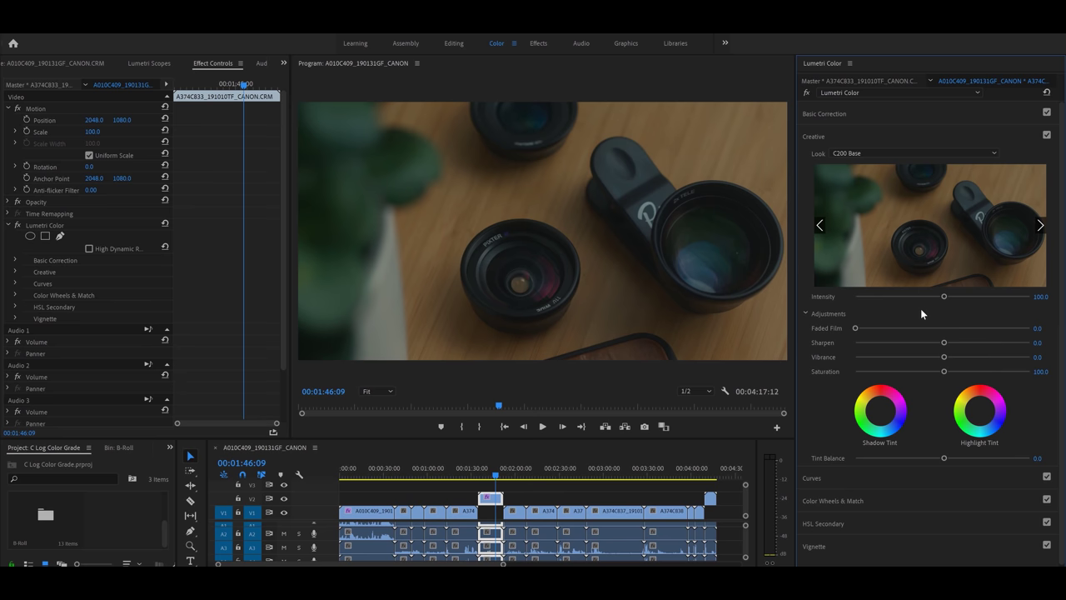
pyautogui.click(852, 113)
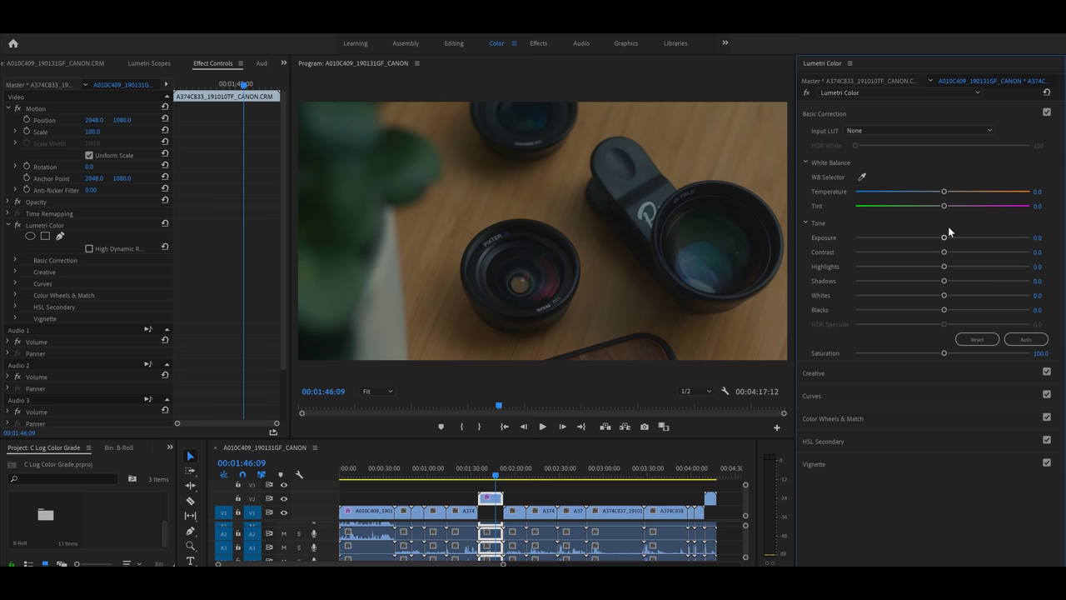
# - Set the lens clip's tone to Exposure 0.3, Contrast 27.6, Highlights -3.5 and Blacks -4.8
pyautogui.moveTo(943, 240); pyautogui.dragTo(947, 241)
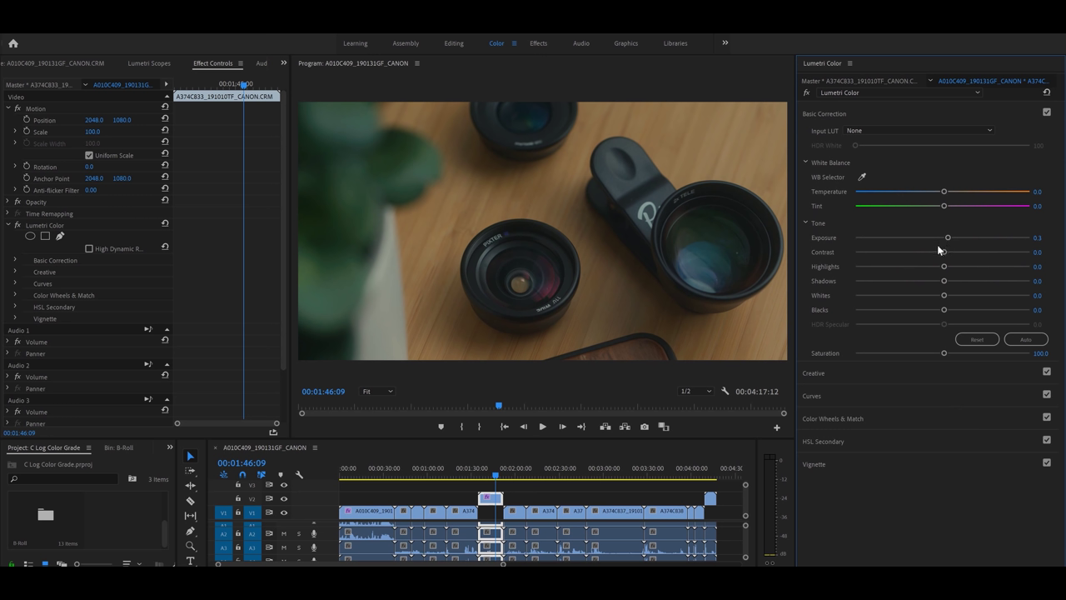
pyautogui.moveTo(943, 251); pyautogui.dragTo(954, 255)
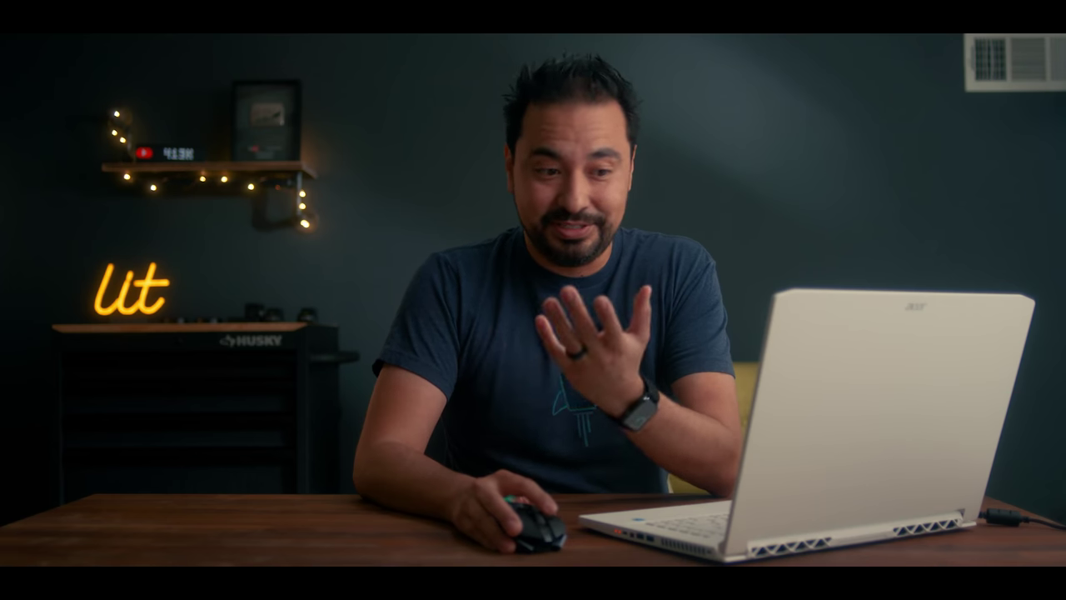
pyautogui.moveTo(950, 267); pyautogui.dragTo(939, 269)
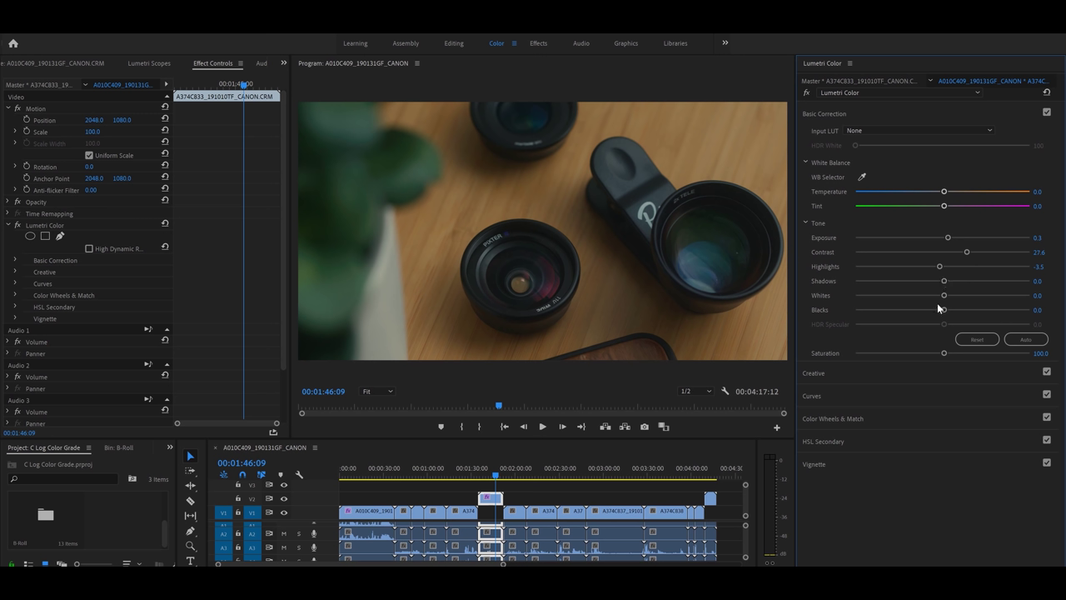
pyautogui.moveTo(945, 310); pyautogui.dragTo(942, 311)
# - Add four control points along the lens clip's RGB curve, from highlights to shadows
pyautogui.click(874, 395)
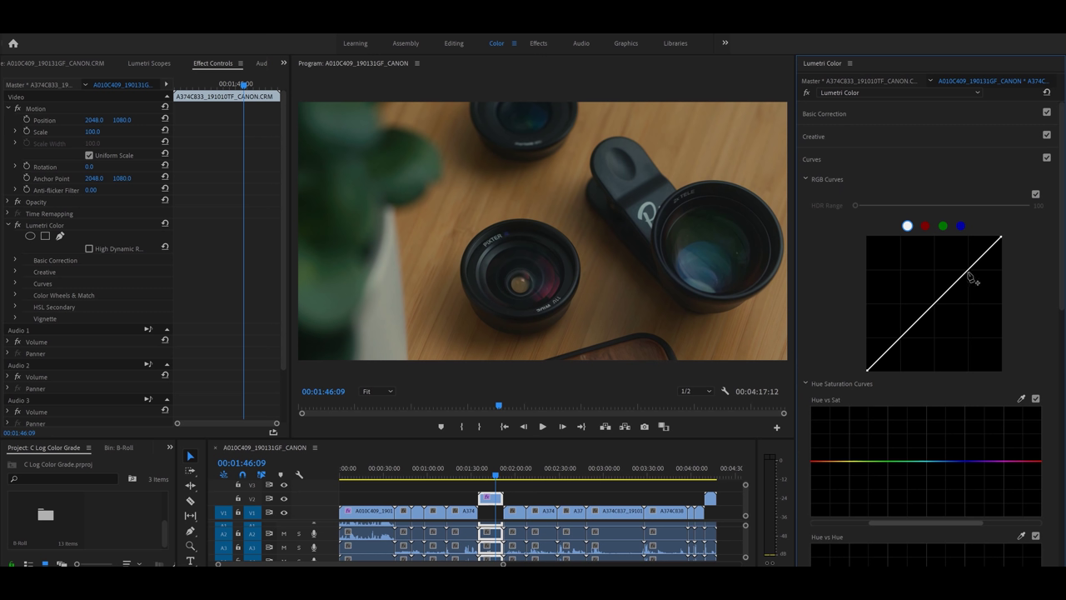
pyautogui.click(968, 269)
pyautogui.click(935, 303)
pyautogui.click(903, 337)
pyautogui.click(883, 353)
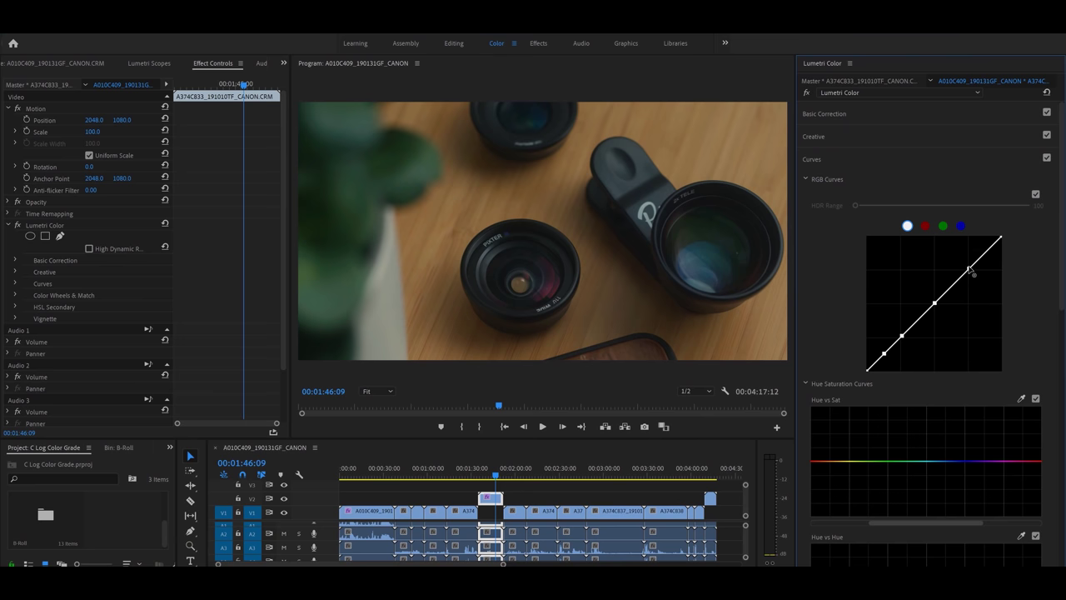
# - Drag the curve points into an S-shape and lift the black point slightly
pyautogui.moveTo(968, 269)
pyautogui.mouseDown()
pyautogui.moveTo(972, 299)
pyautogui.moveTo(958, 246)
pyautogui.moveTo(981, 284)
pyautogui.moveTo(967, 259)
pyautogui.mouseUp()
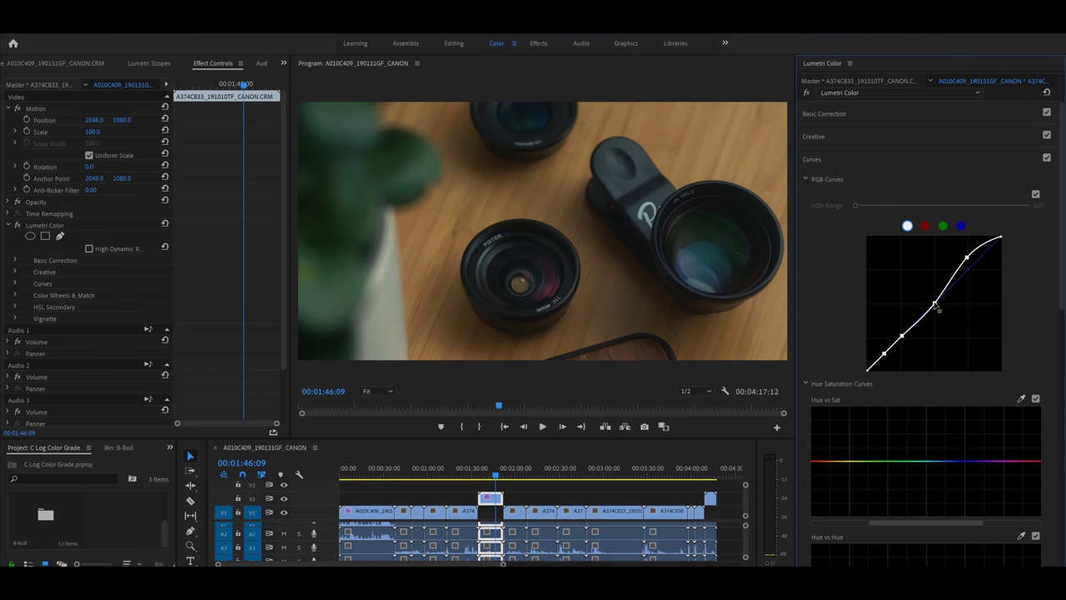
pyautogui.moveTo(937, 308); pyautogui.dragTo(935, 308)
pyautogui.moveTo(931, 305); pyautogui.dragTo(928, 300)
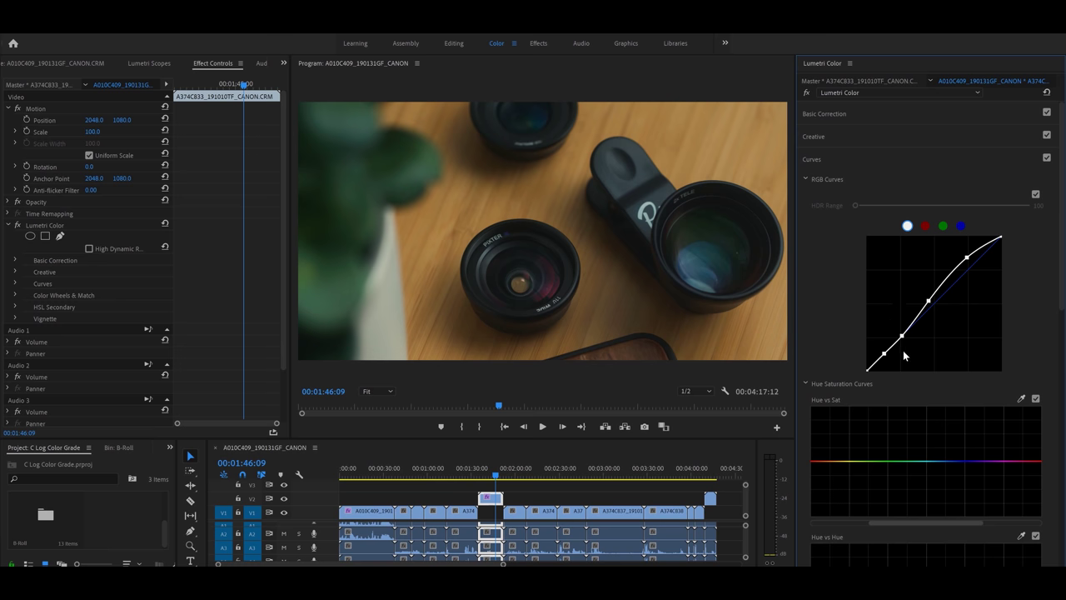
pyautogui.moveTo(903, 339); pyautogui.dragTo(904, 339)
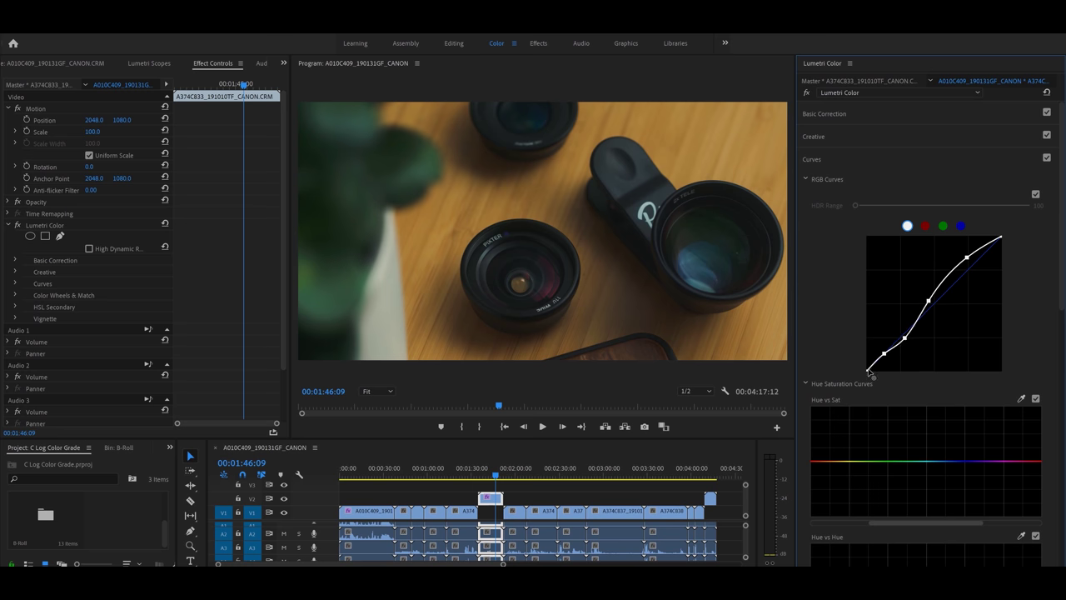
pyautogui.moveTo(870, 375); pyautogui.dragTo(867, 366)
# - With Saturation at 85, pull the red point down on the lens clip's Hue vs Sat curve
pyautogui.click(878, 137)
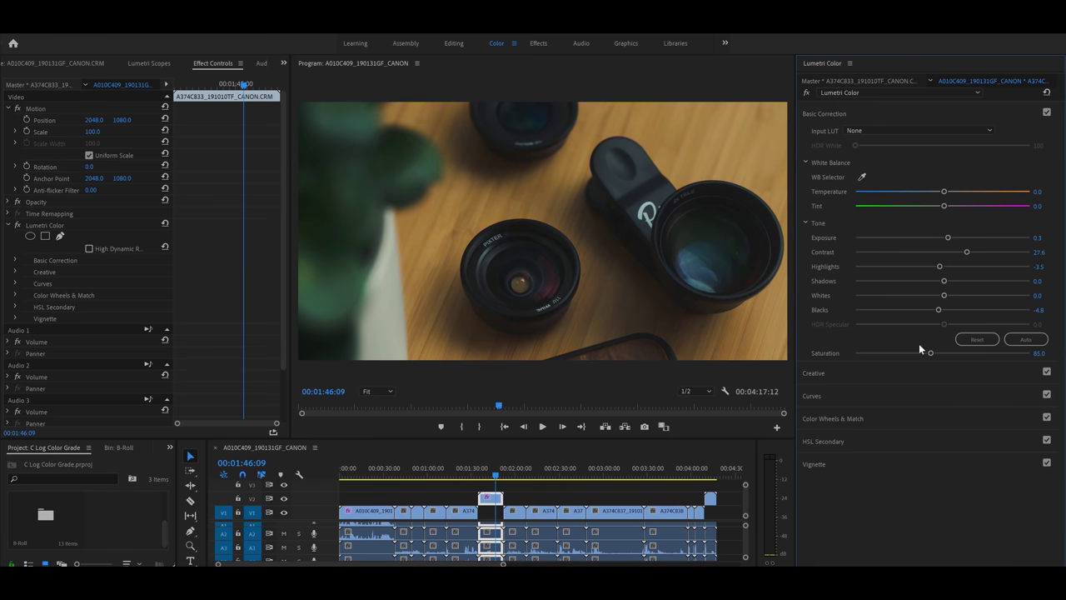
pyautogui.click(836, 398)
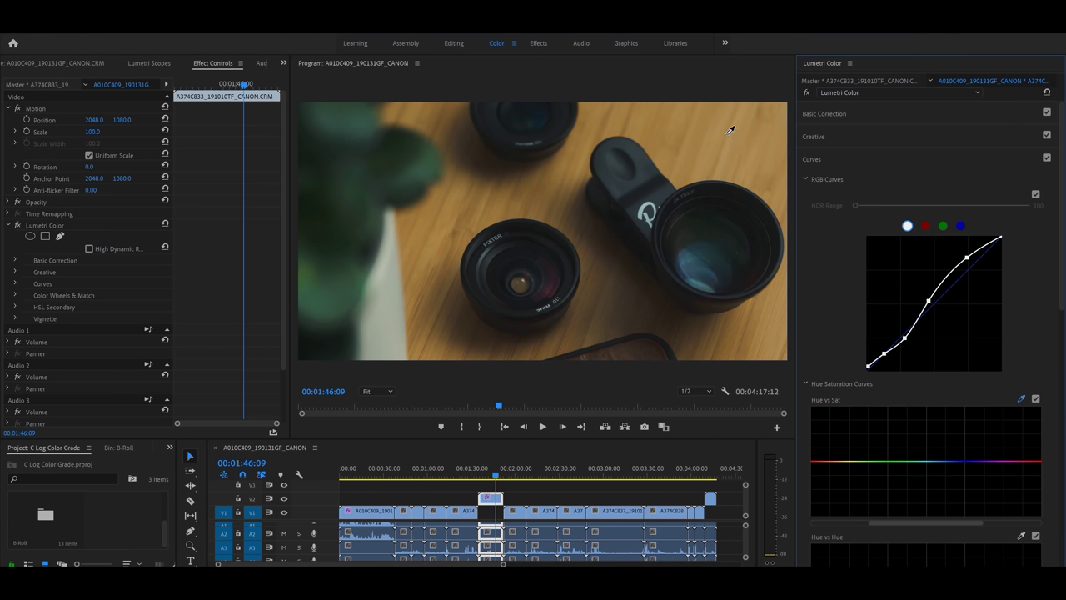
pyautogui.moveTo(831, 463); pyautogui.dragTo(829, 471)
# - Save the Lumetri grade as the C200 Demo preset and drop it onto the V2 lens clip
pyautogui.rightClick(50, 228)
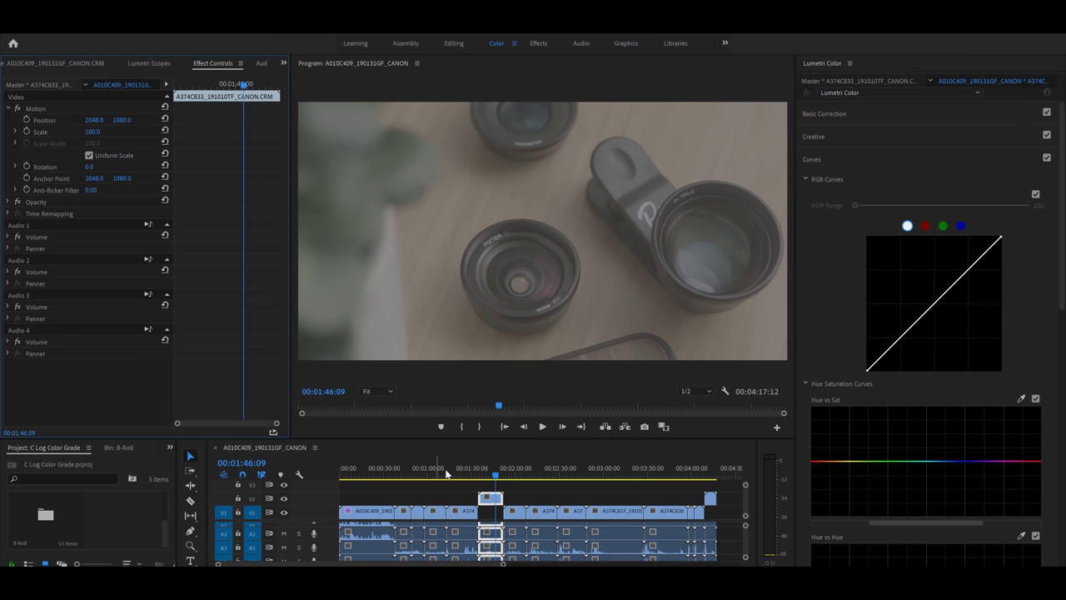
pyautogui.click(170, 447)
pyautogui.click(199, 521)
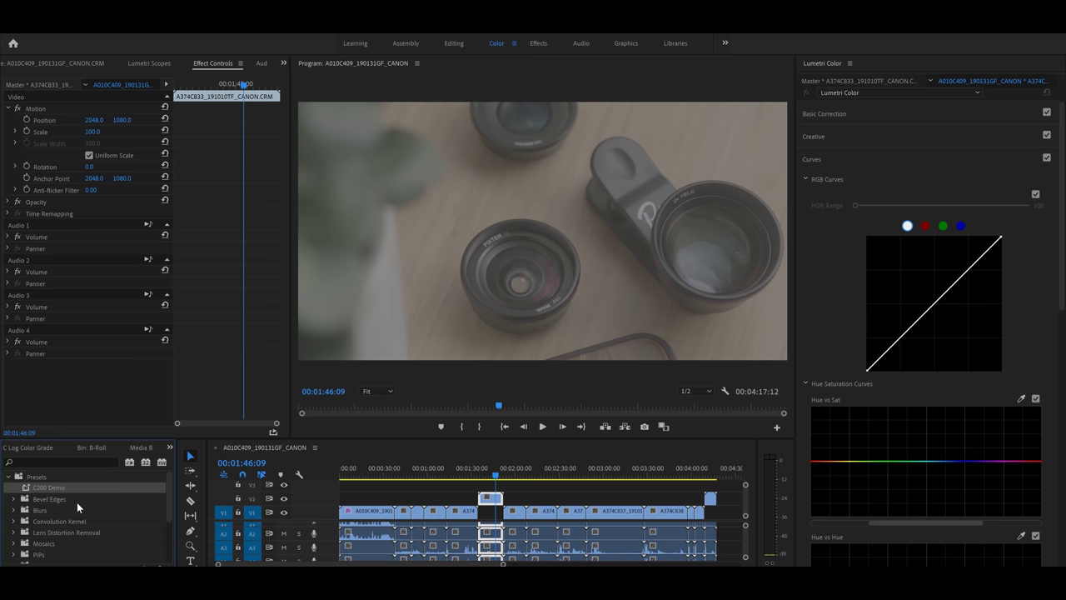
pyautogui.moveTo(54, 486); pyautogui.dragTo(498, 503)
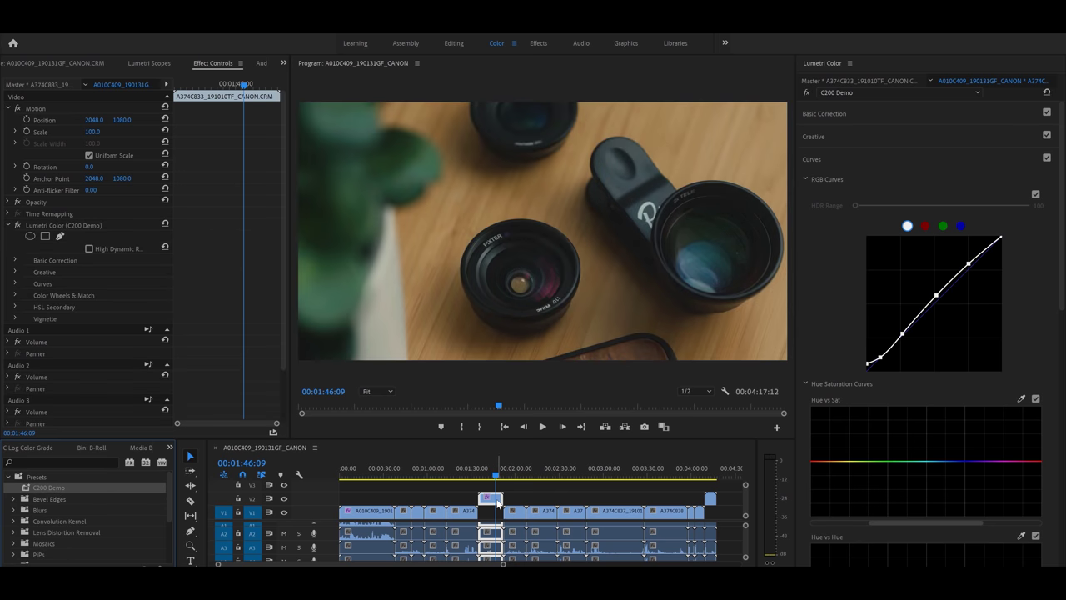
pyautogui.click(520, 475)
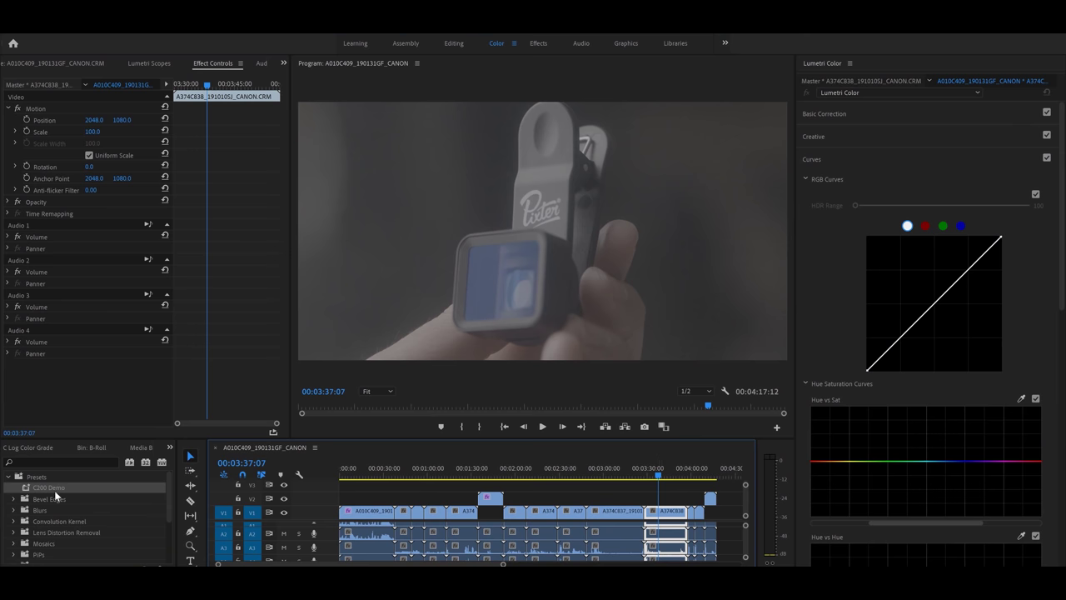
# - Drop the C200 Demo preset onto clip A374C838 and scrub through to preview the warm grade
pyautogui.moveTo(54, 489); pyautogui.dragTo(639, 512)
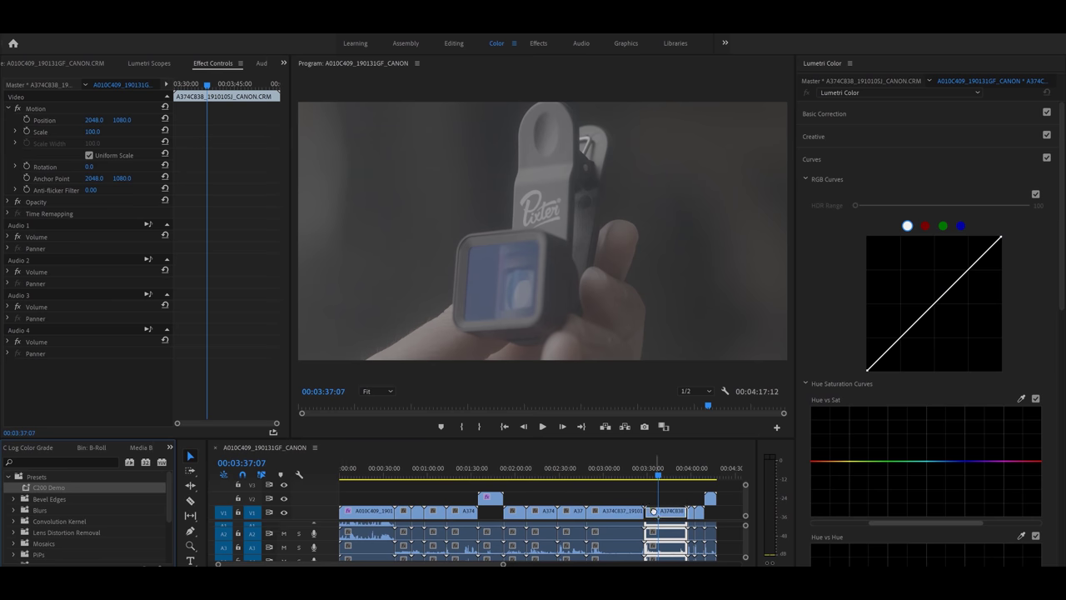
pyautogui.moveTo(659, 473); pyautogui.dragTo(671, 479)
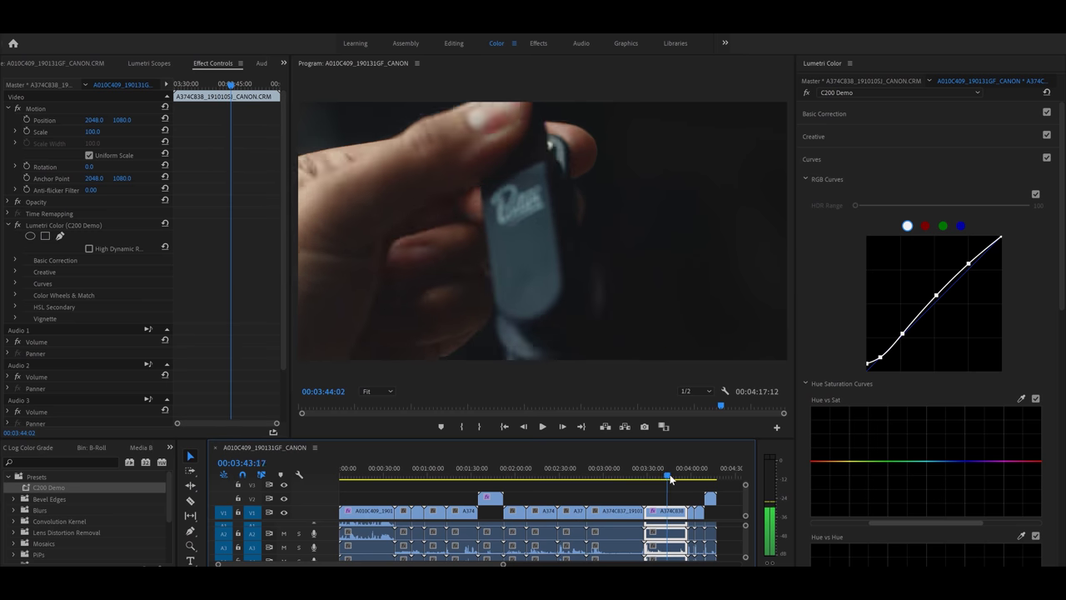